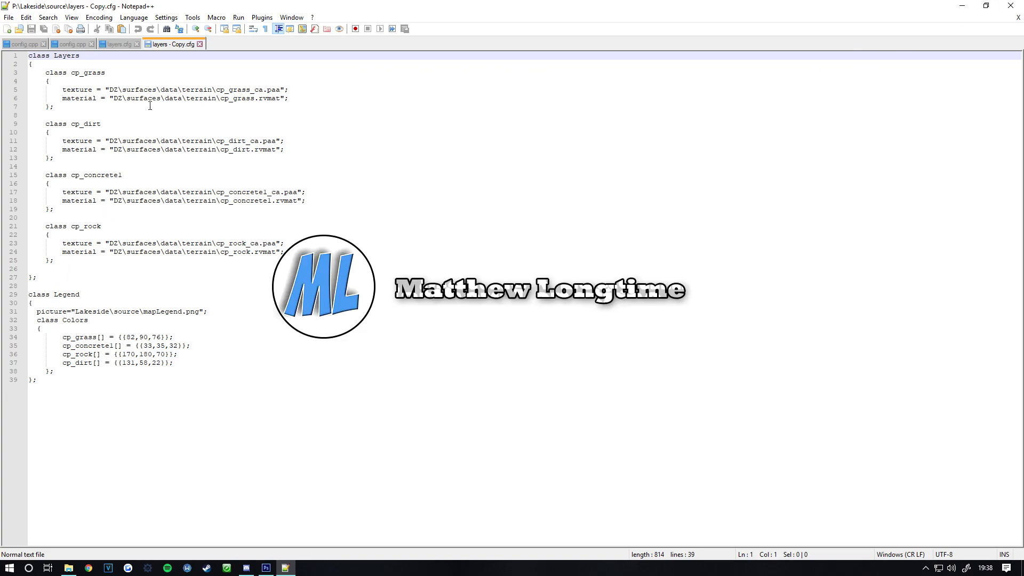
Step: Inspect the cp_grass class name, texture name and material path in layers - Copy.cfg
drag(71, 75, 110, 73)
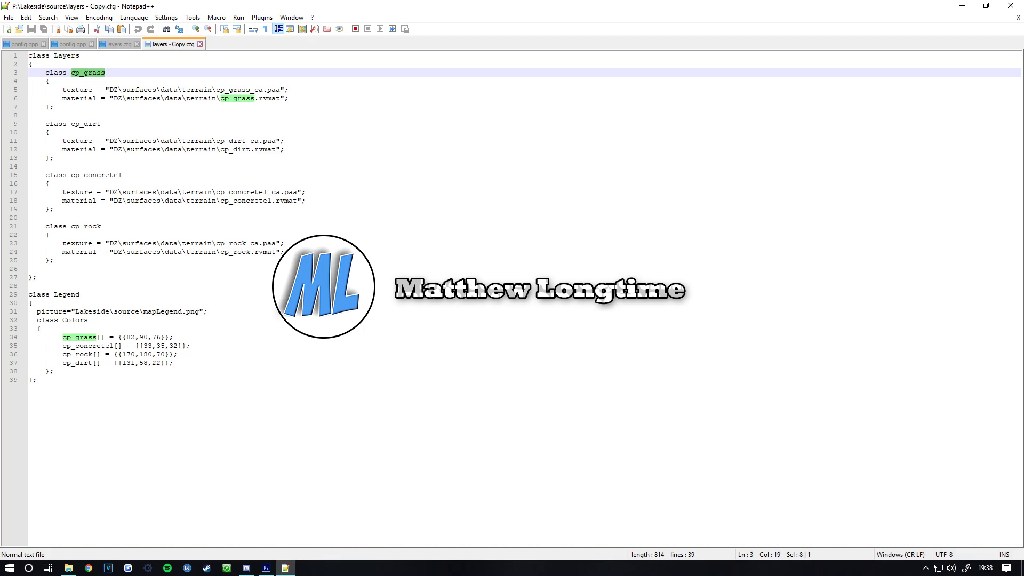
double_click(232, 98)
drag(293, 99, 104, 102)
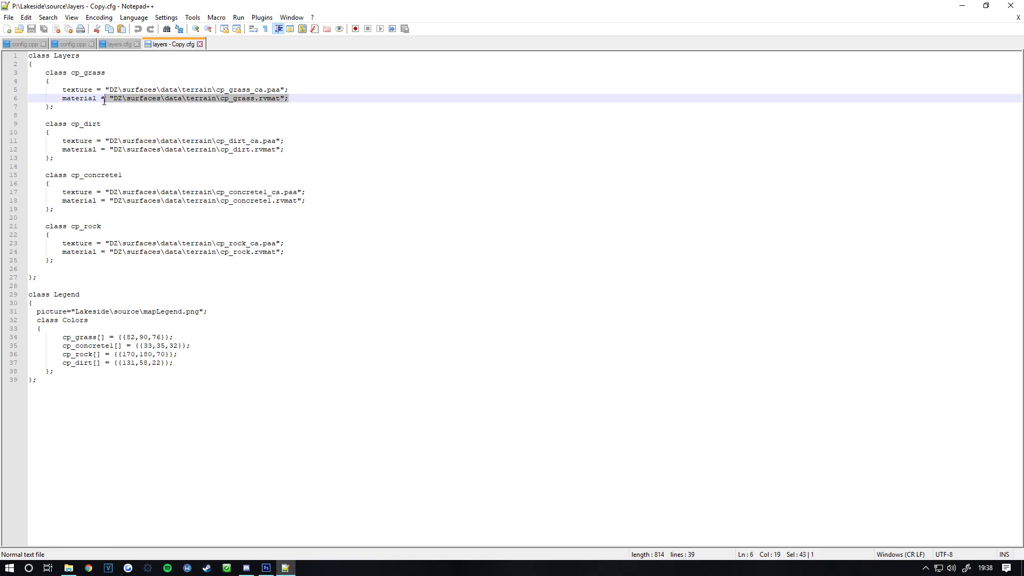
double_click(251, 91)
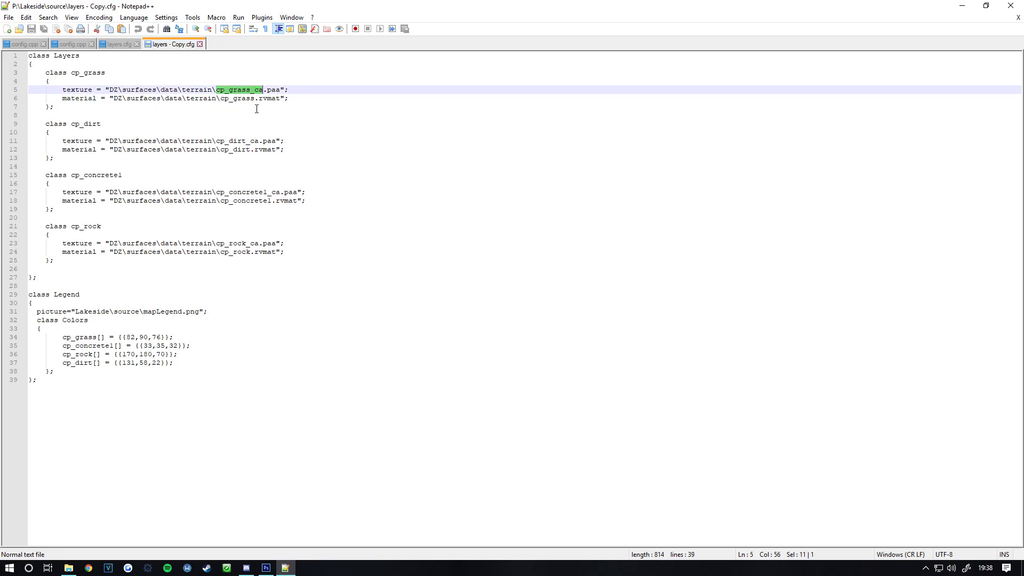
double_click(98, 73)
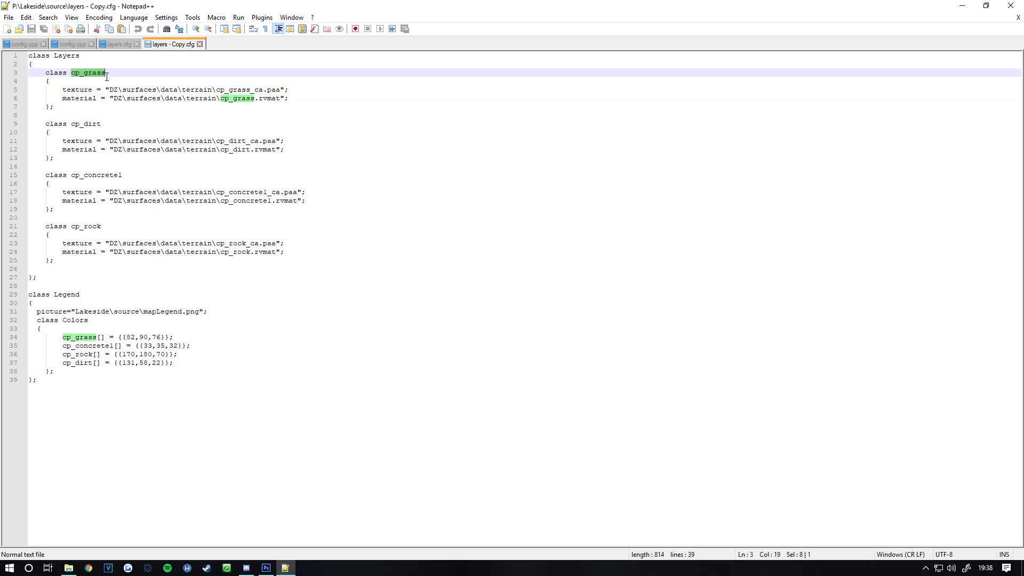
Step: Add test digits after cp_grass in the class name and legend colours, then remove them
click(107, 75)
text(11)
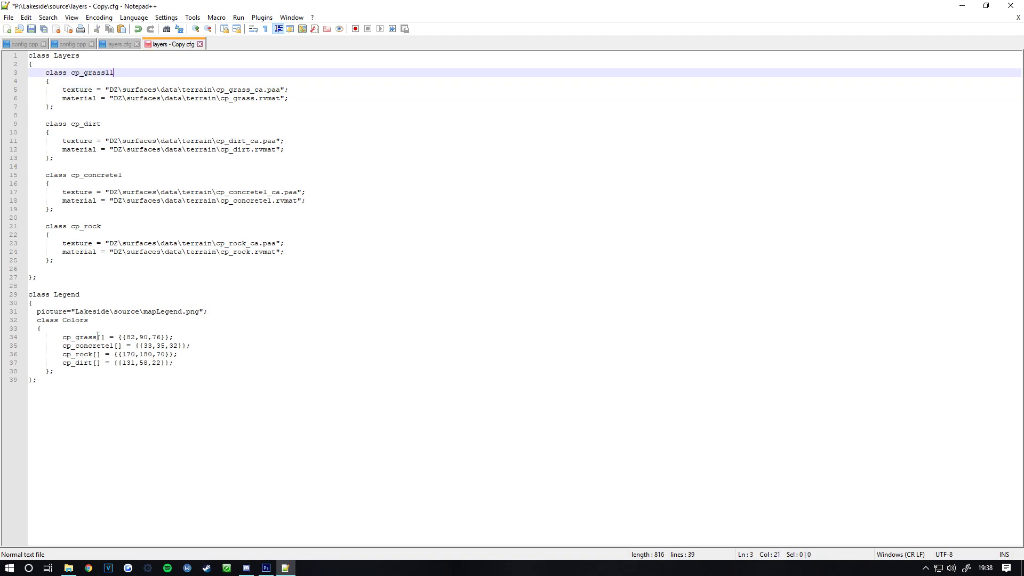
click(98, 337)
text(11)
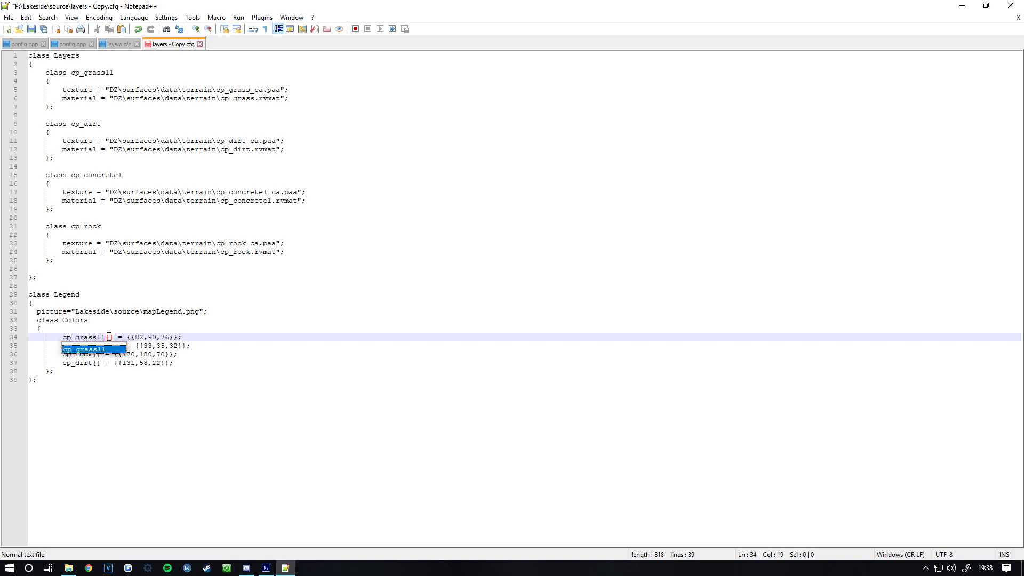
key(BackSpace)
key(BackSpace)
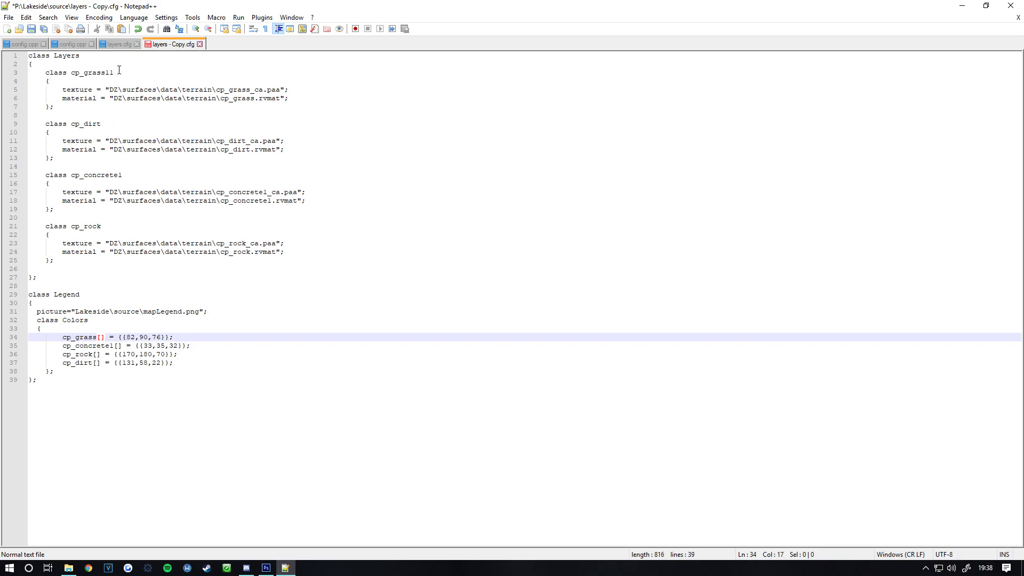
click(119, 72)
key(BackSpace)
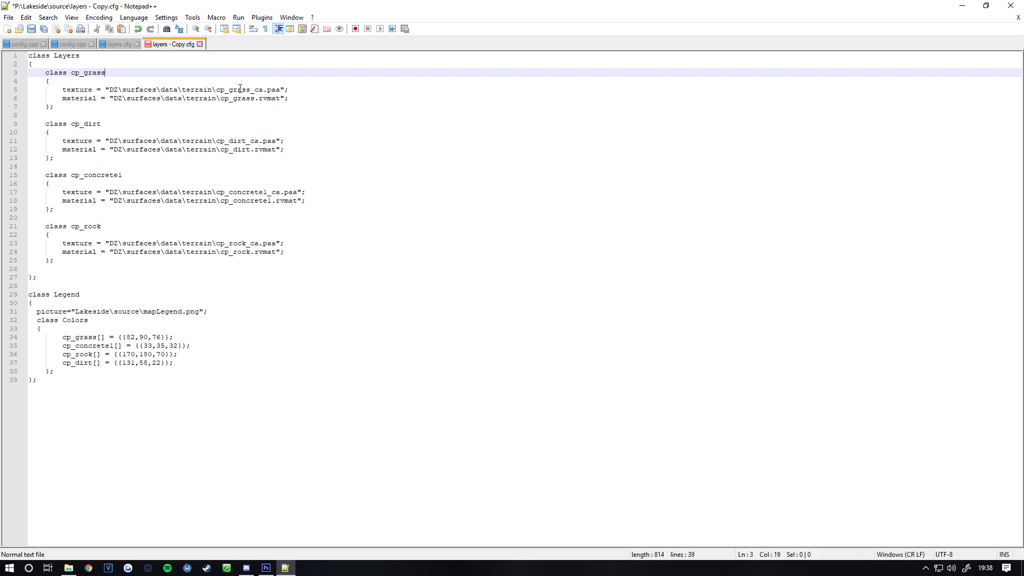
Step: Select the cp_grass texture and material lines, then all four layer class definitions
drag(289, 90, 56, 90)
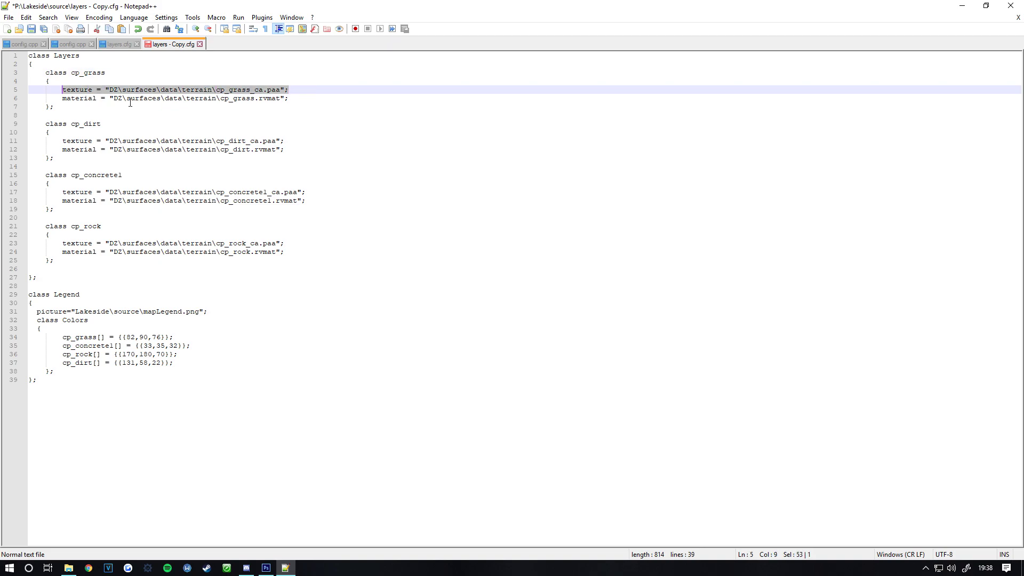
drag(289, 98, 152, 101)
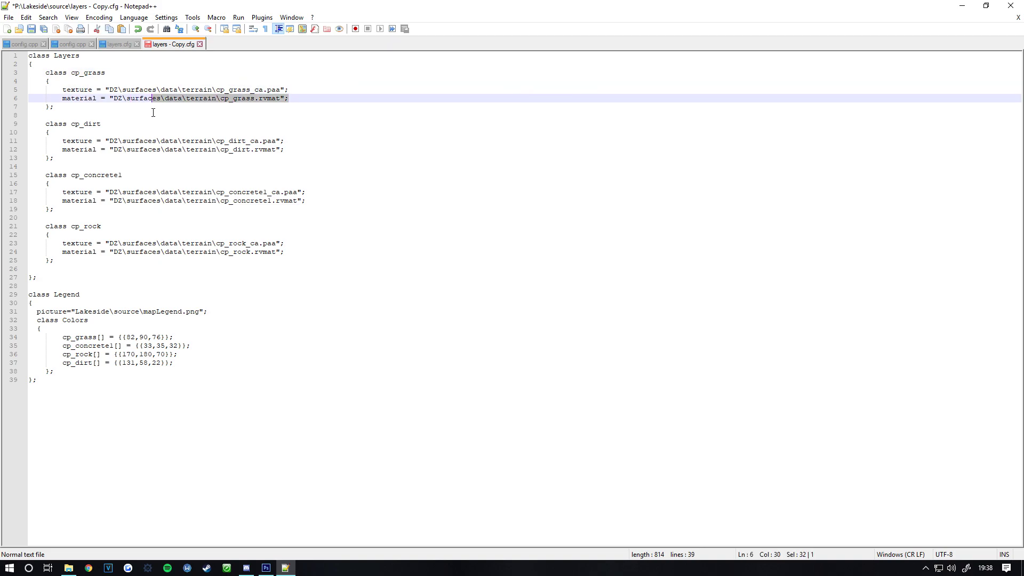
drag(82, 266, 2, 72)
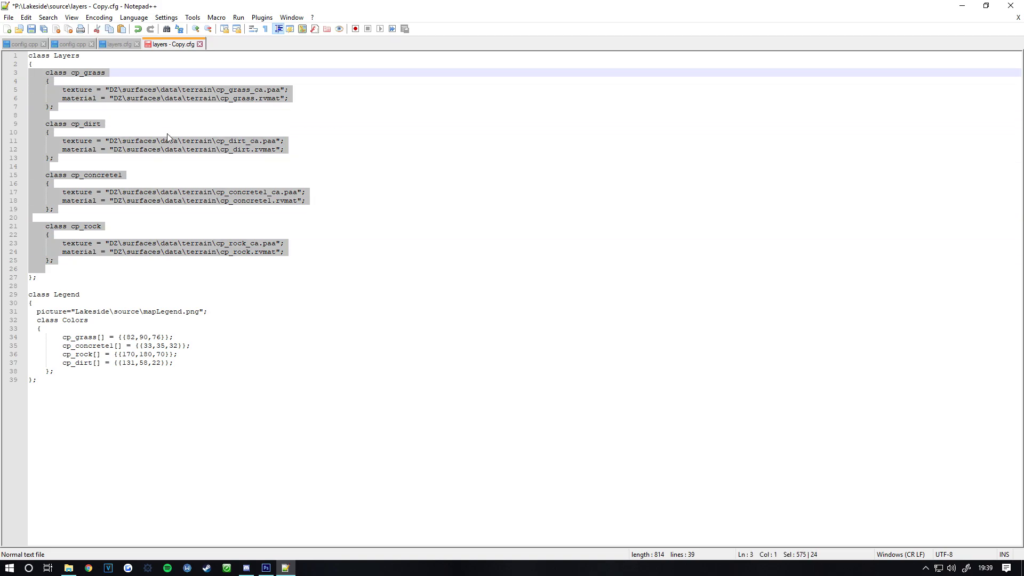
click(182, 142)
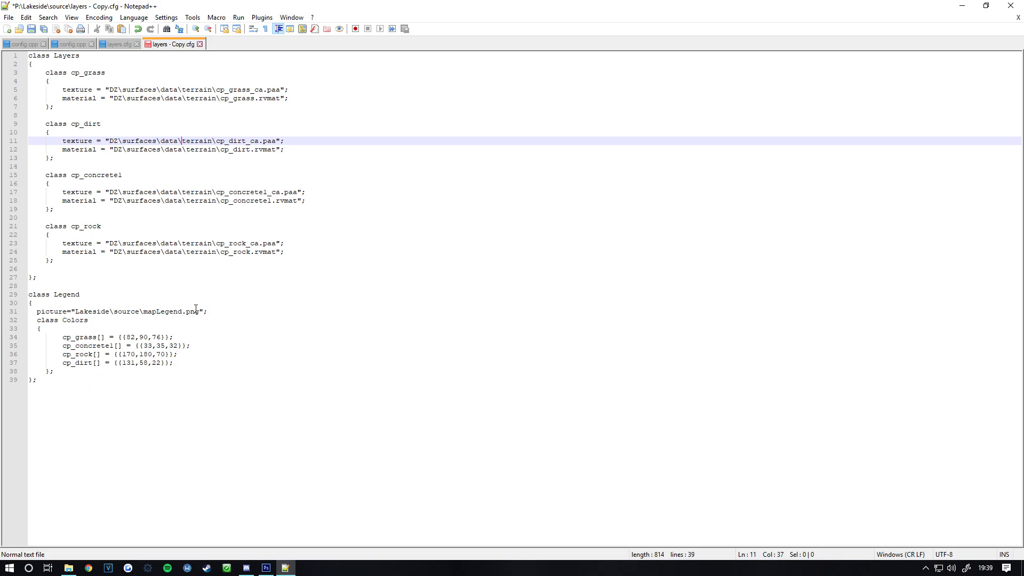
Step: Inspect the Lakeside legend picture path and the cp_grass colour values 82,90,76
drag(207, 312, 43, 313)
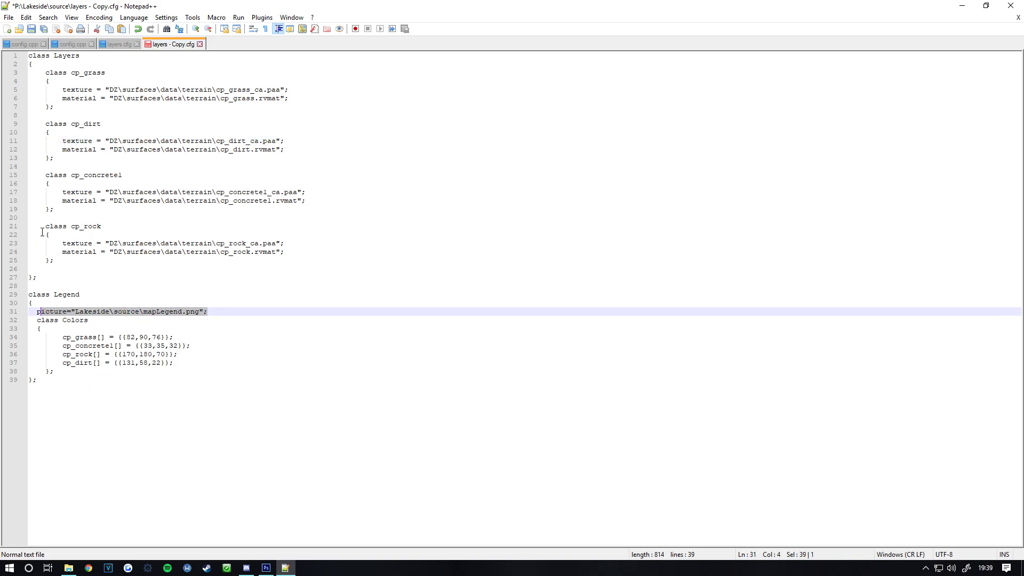
double_click(94, 313)
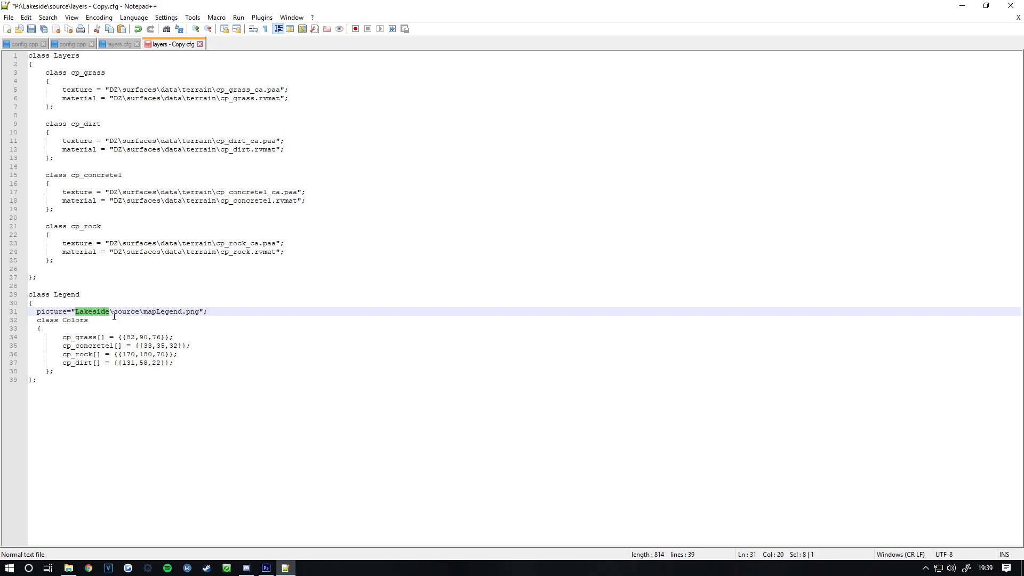
click(130, 335)
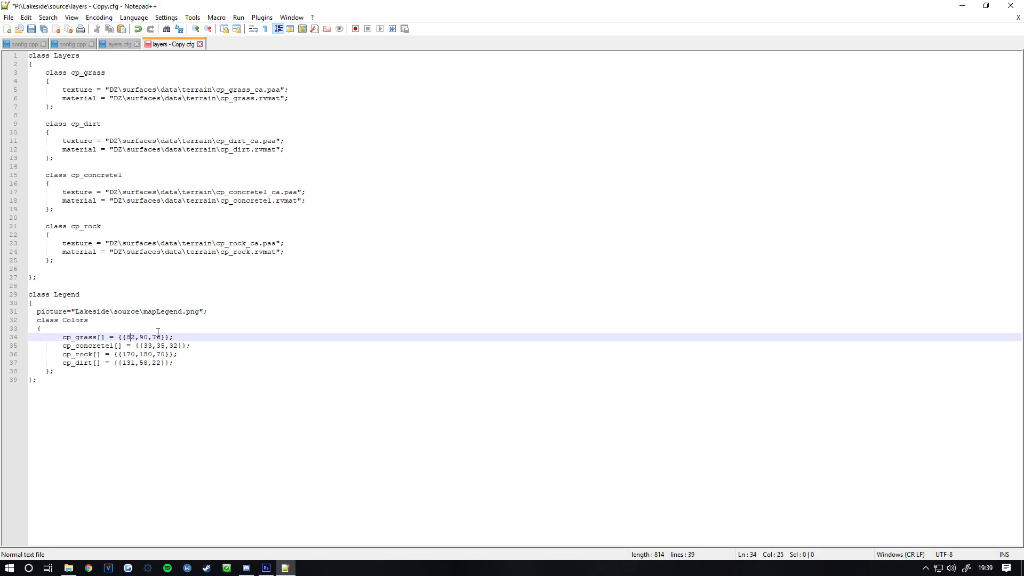
drag(126, 337, 149, 337)
click(160, 337)
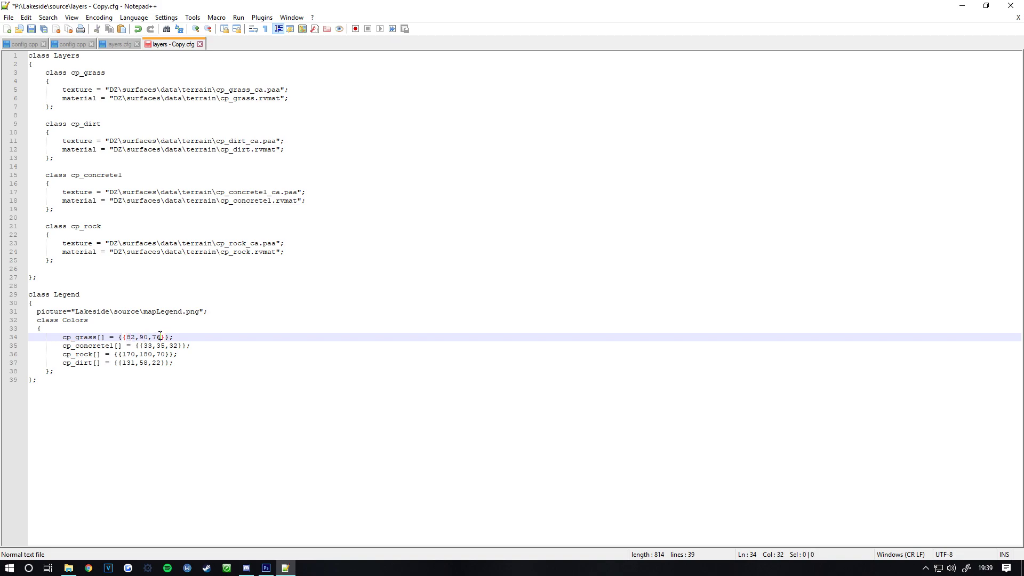
Step: Open mask_lco.bmp in Photoshop
click(266, 567)
click(30, 7)
click(38, 28)
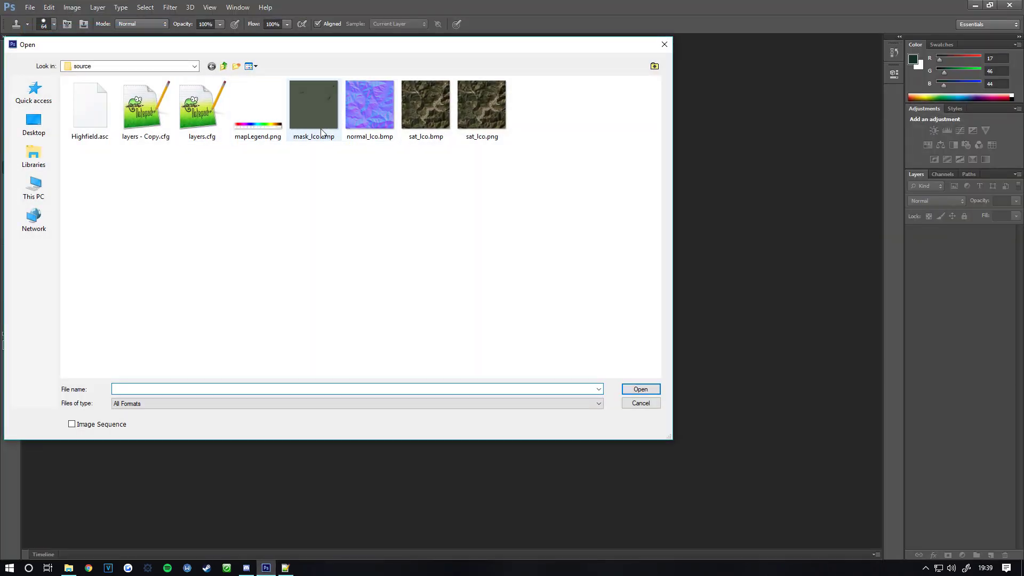
double_click(321, 131)
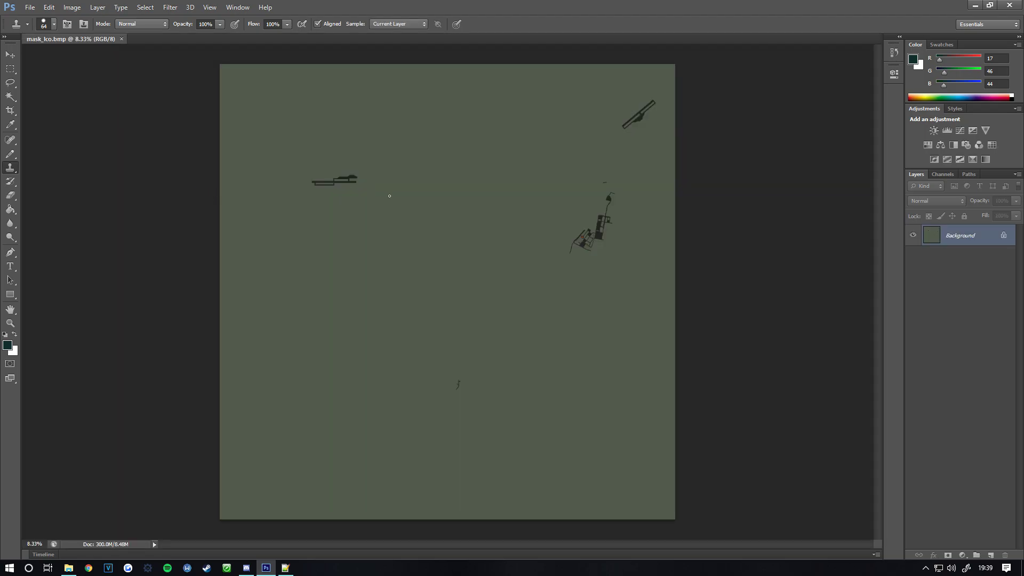
Step: Eyedrop the canvas green and compare its RGB with the cp_grass values in the config
click(10, 124)
click(288, 118)
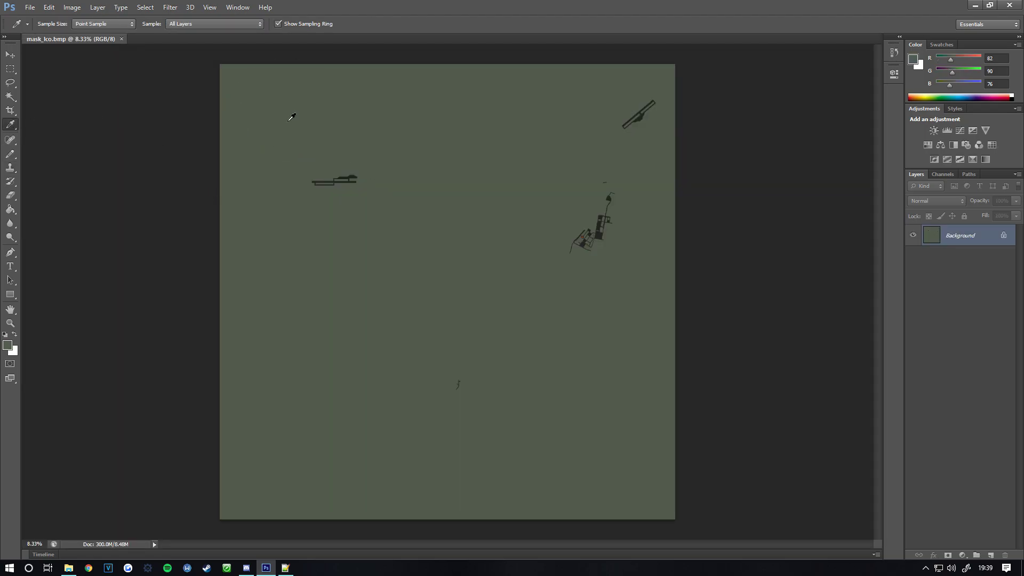
click(8, 345)
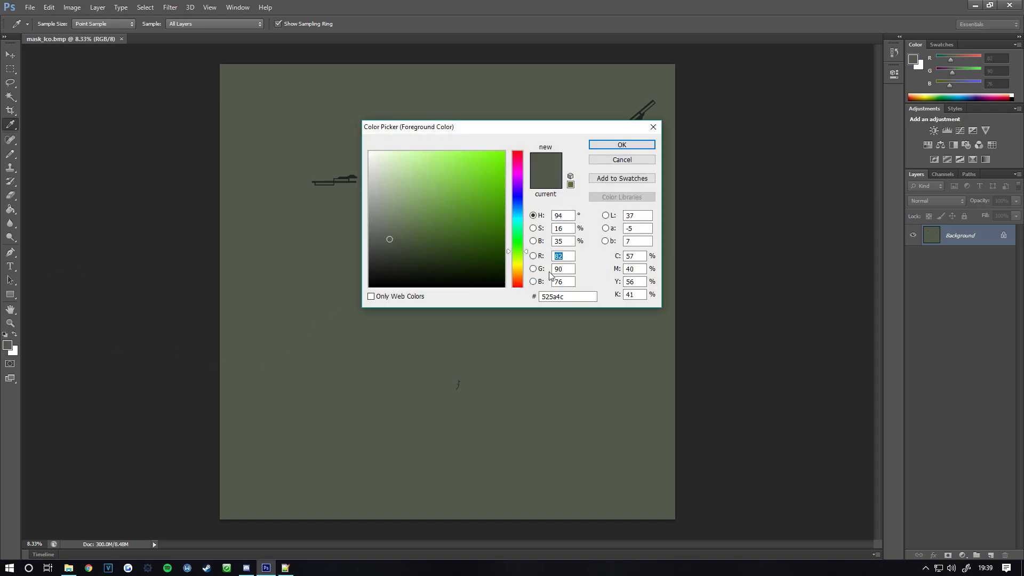
key(alt)
key(alt+Tab)
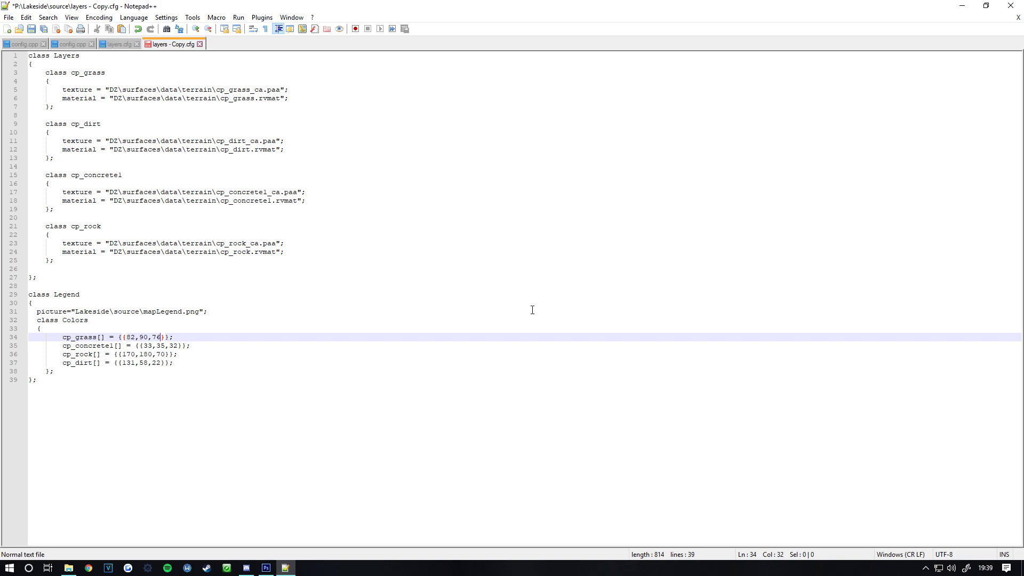
drag(188, 336, 122, 337)
Step: Sample the dark shape's colour, reading RGB 33, 35, 32
click(964, 7)
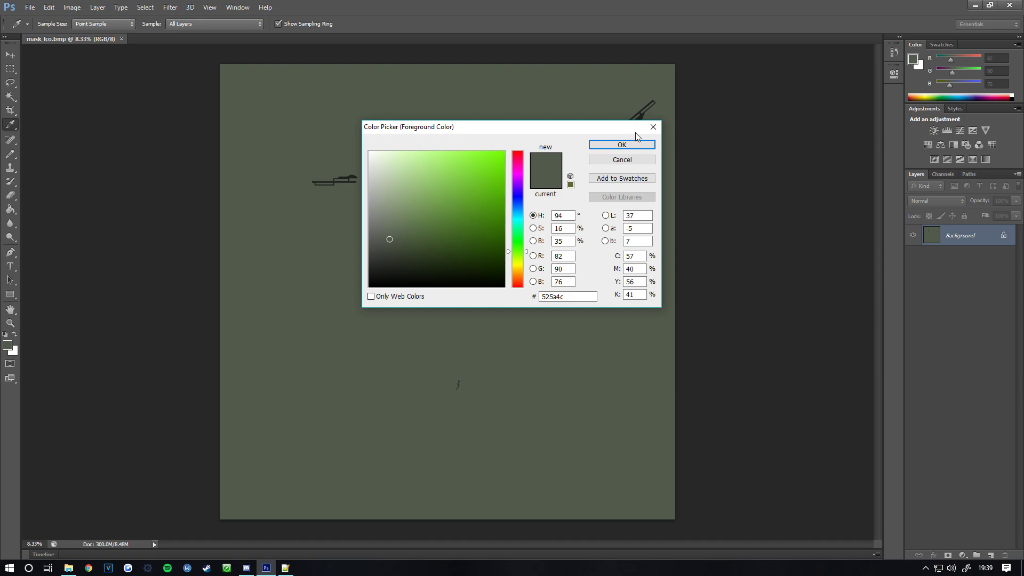
click(652, 127)
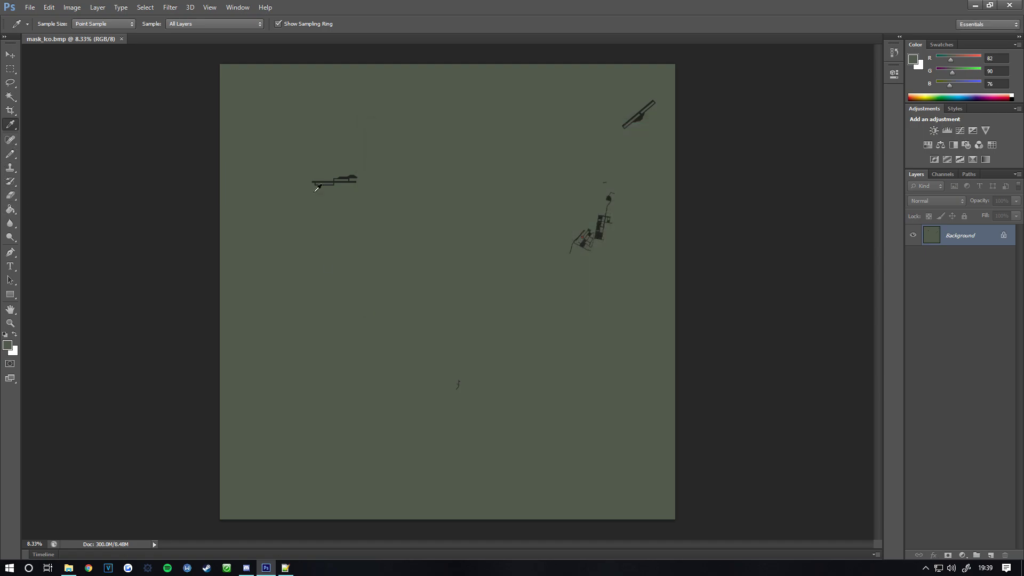
click(357, 172)
click(8, 345)
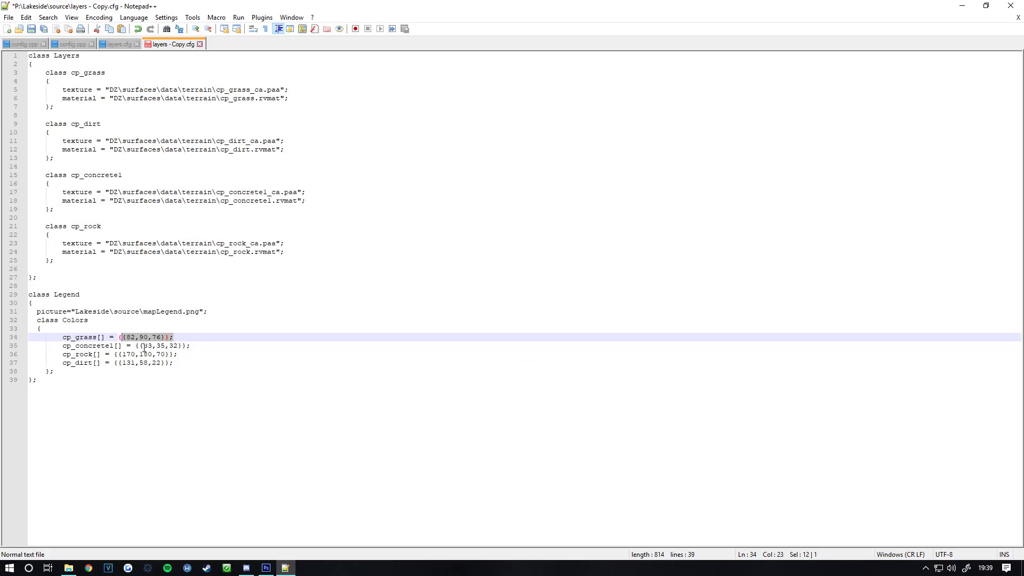
Step: Set Photoshop's drawing colour to the concrete value 33,35,32 from the config
drag(143, 345, 178, 345)
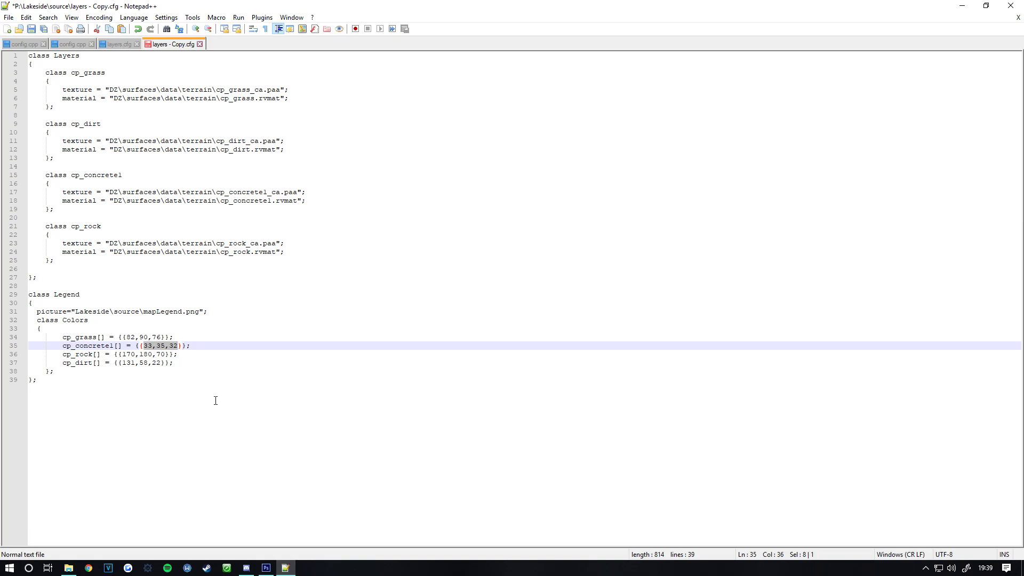
drag(169, 403, 3, 55)
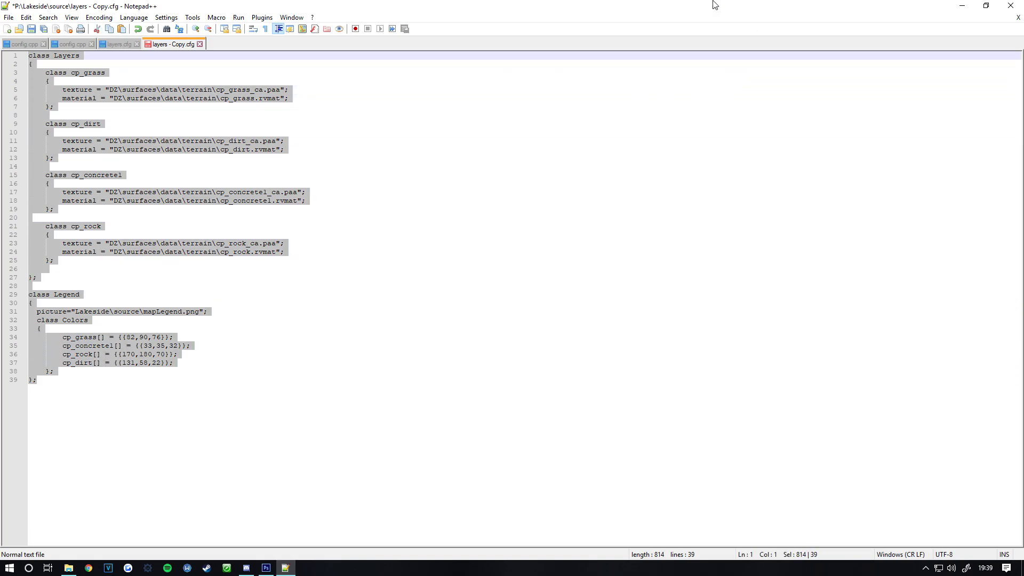
drag(712, 4, 842, 113)
click(473, 140)
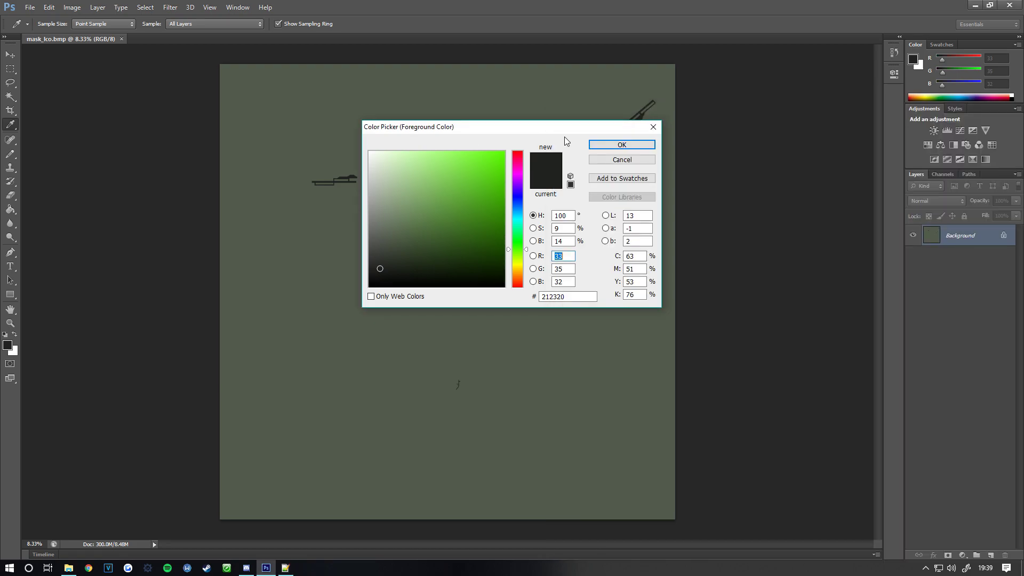
click(627, 149)
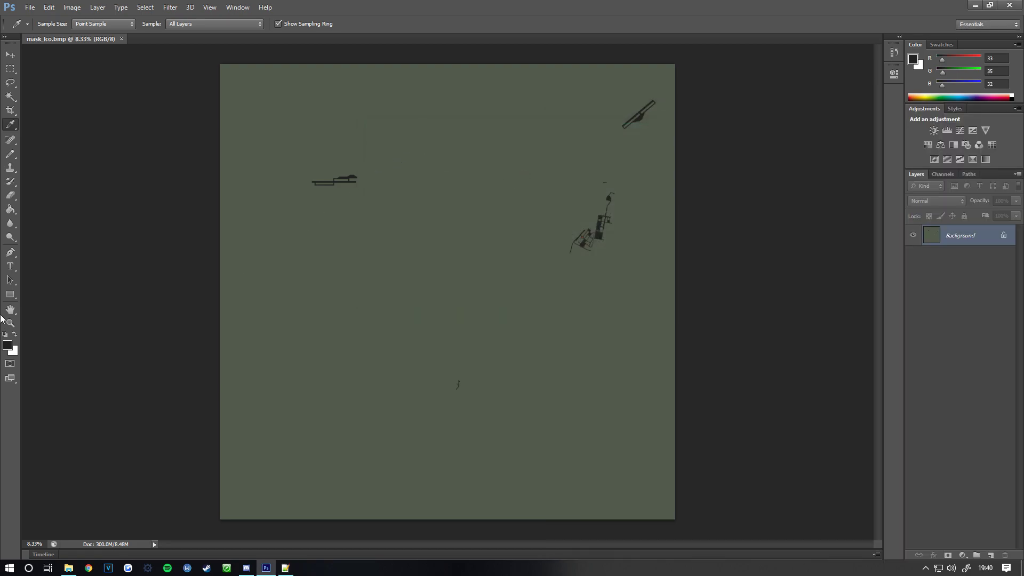
Step: Draw a test pencil line on the mask, undo it with Step Backward, and quit Photoshop
click(10, 153)
drag(280, 228, 369, 245)
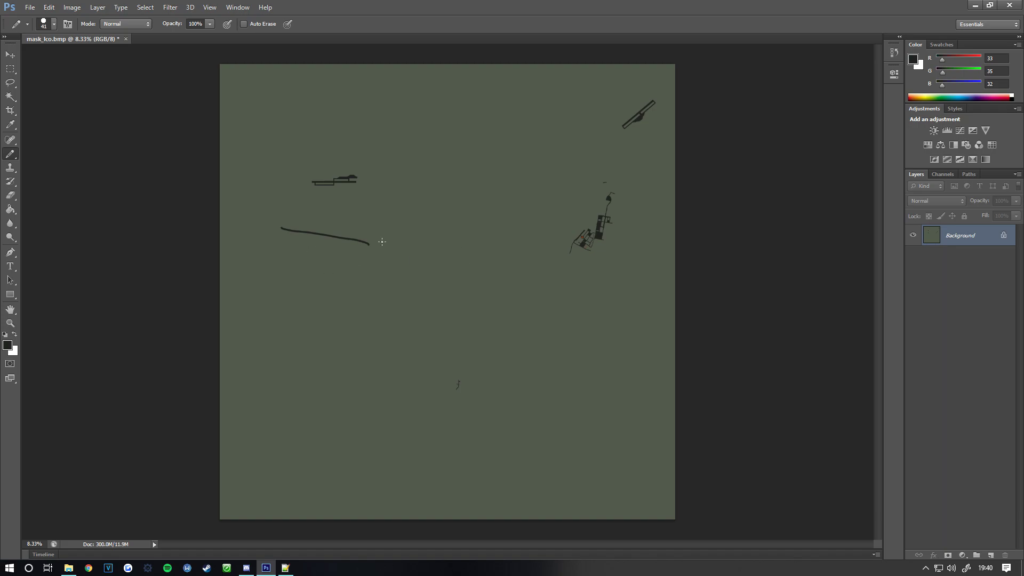
click(49, 7)
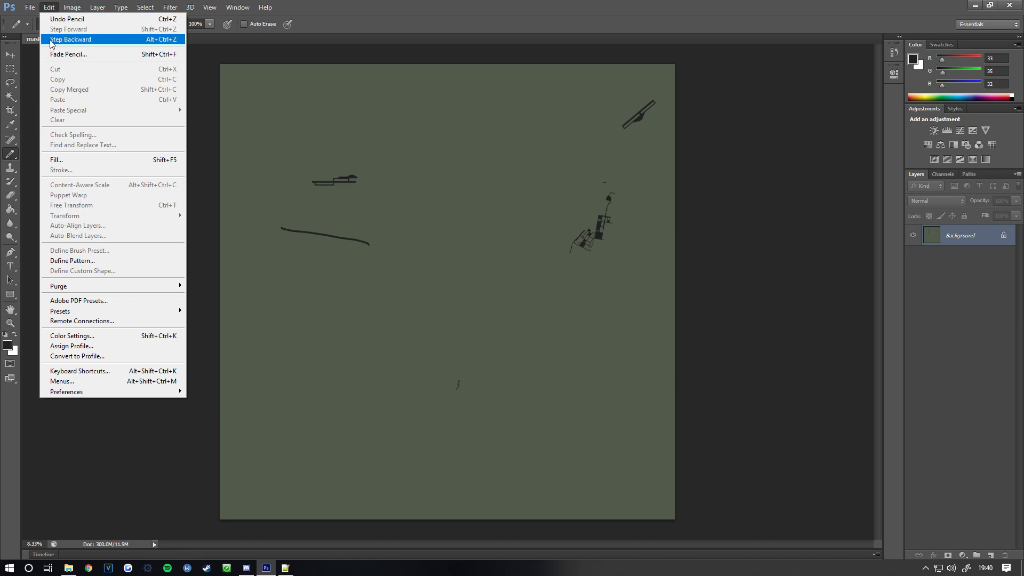
click(55, 40)
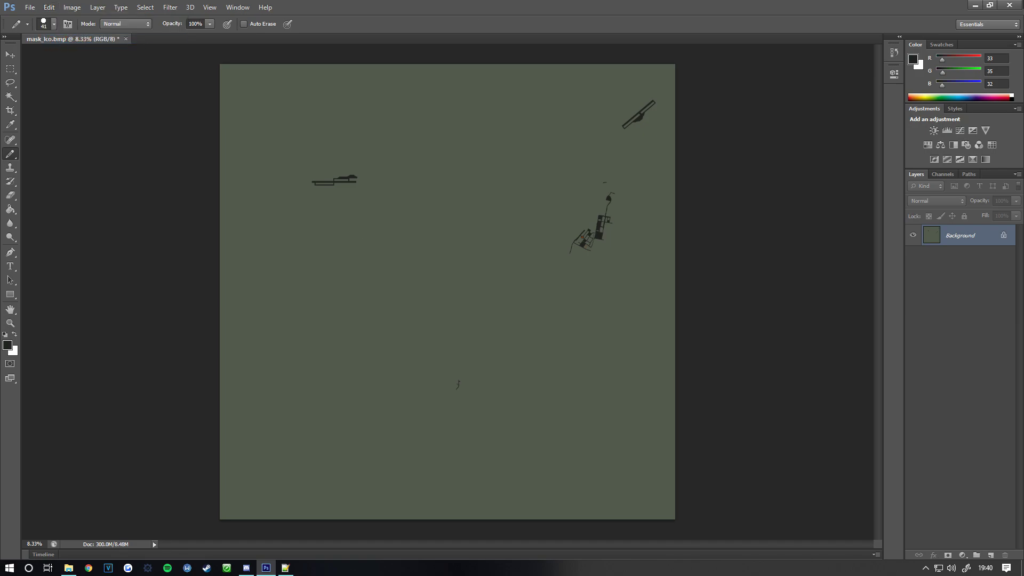
click(1009, 4)
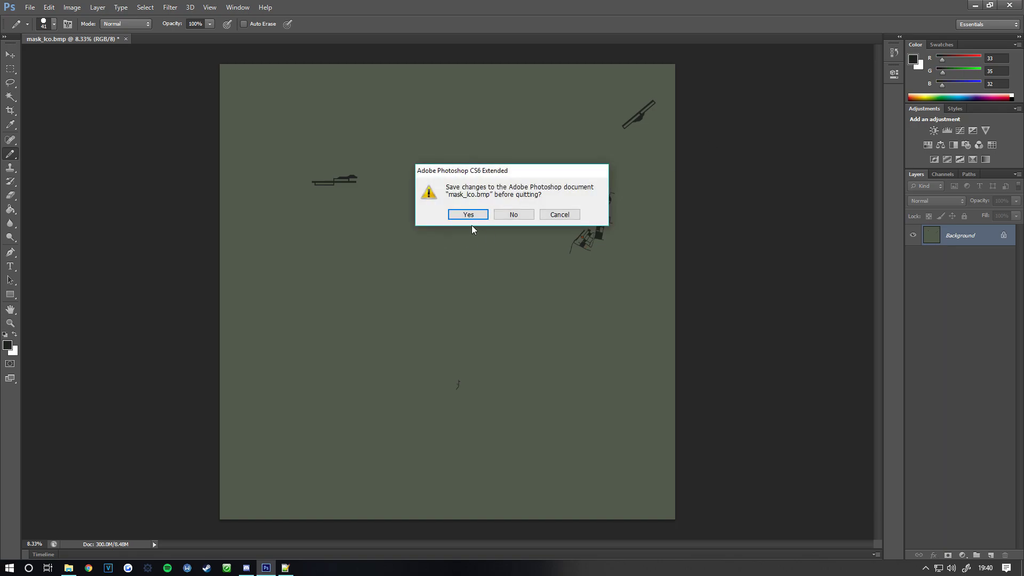
Step: Discard mask_lco.bmp changes, save layers - Copy.cfg, and close Notepad++
click(513, 215)
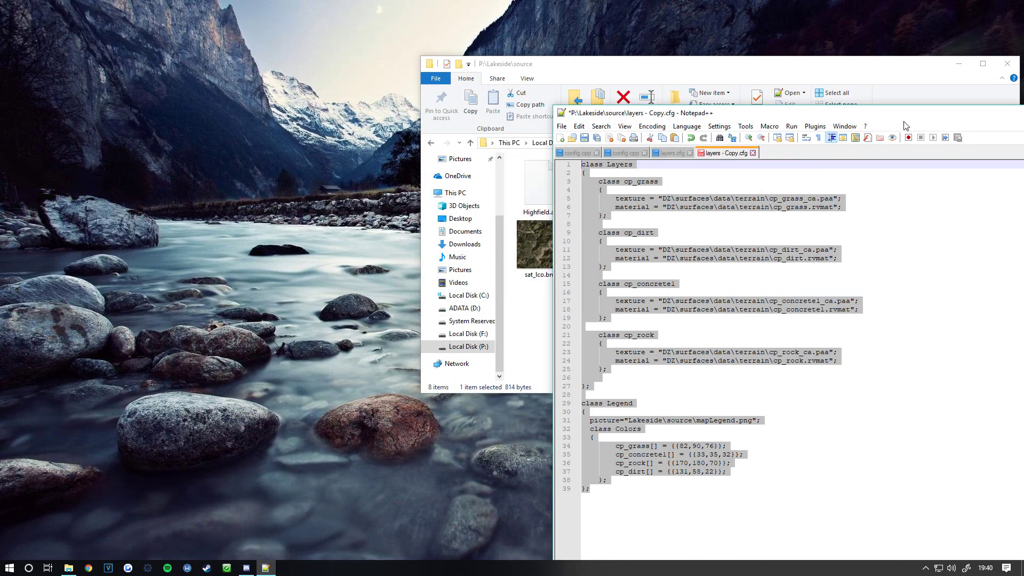
drag(746, 113, 446, 113)
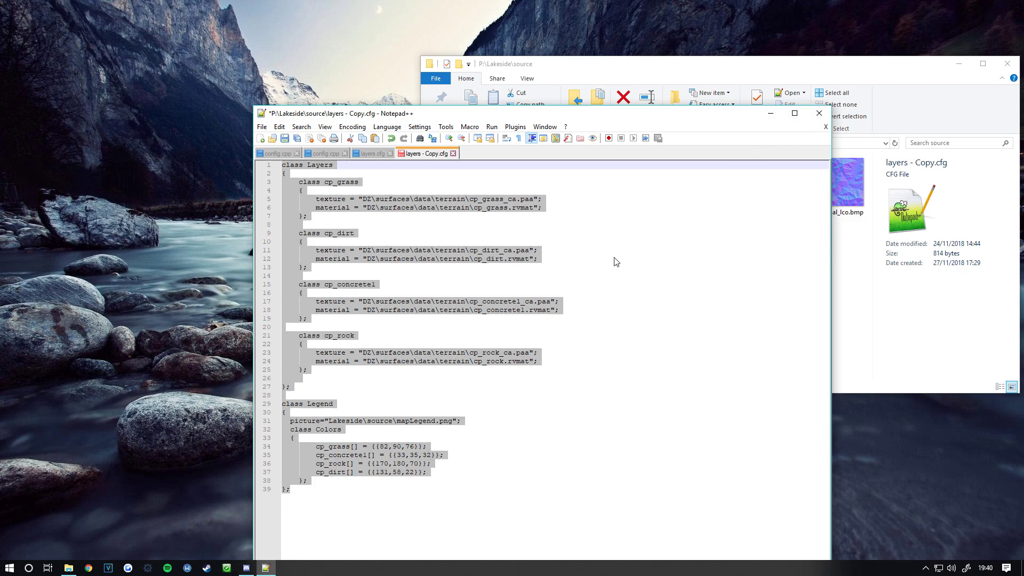
key(ctrl+s)
key(alt+F4)
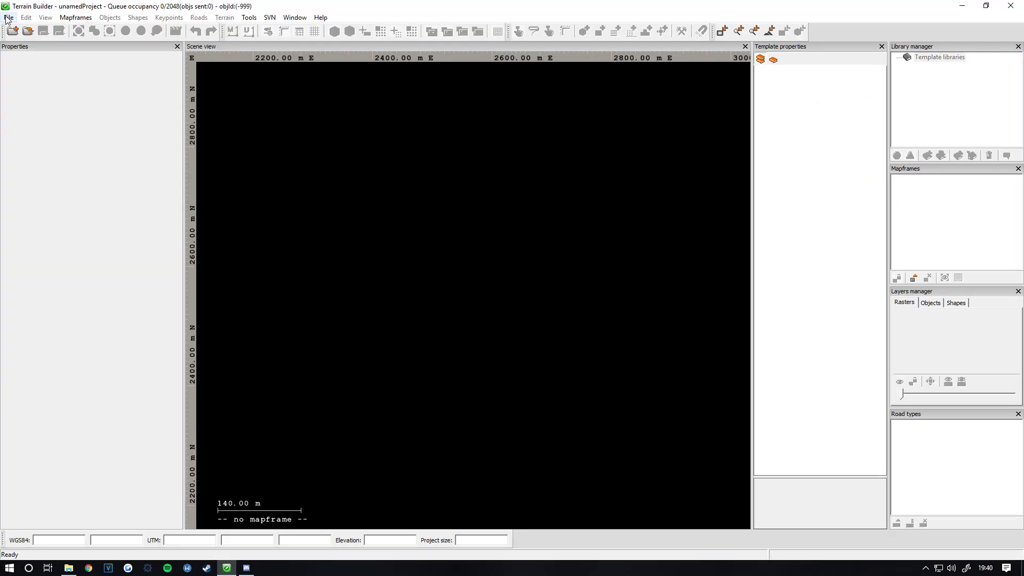
Step: Open the Lakeside.tv4p project from P:\Lakeside
click(8, 17)
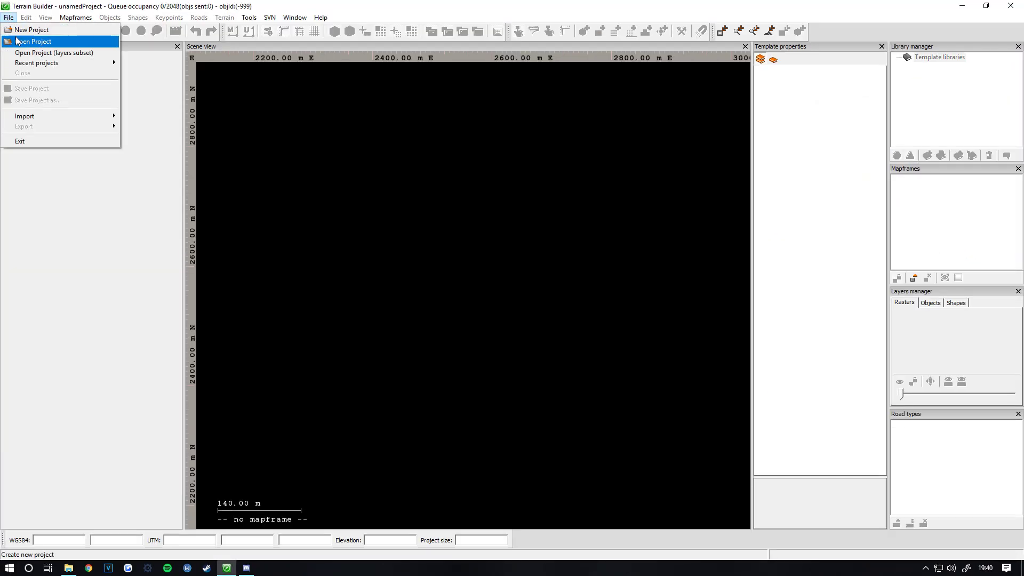
click(32, 41)
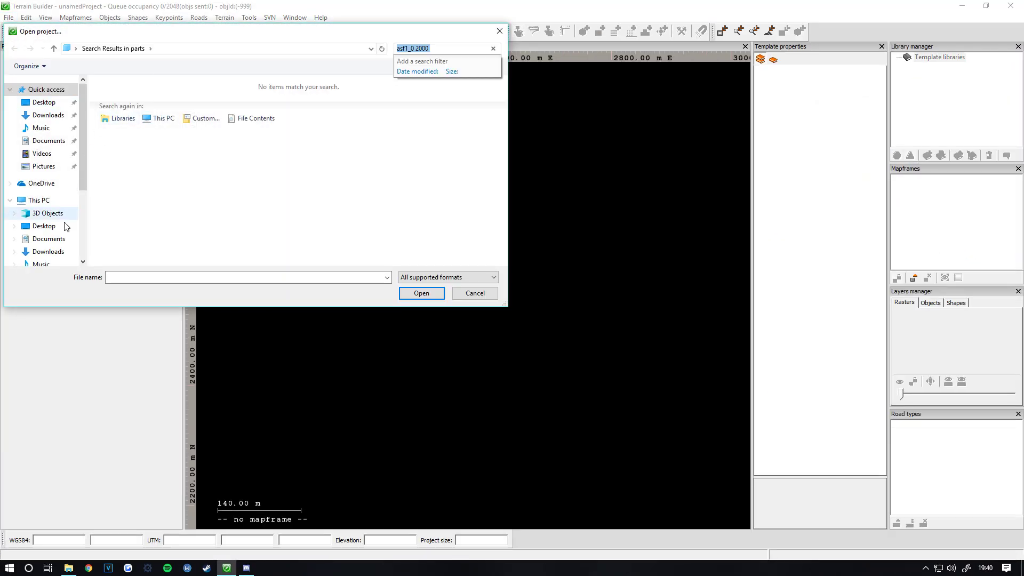
scroll(48, 235, down, 2)
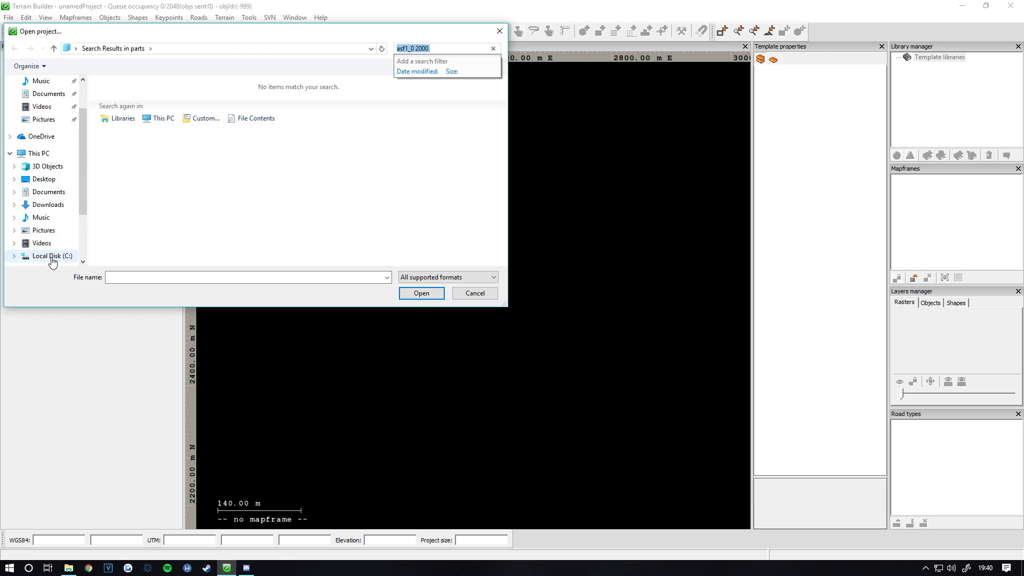
scroll(52, 261, down, 1)
scroll(52, 261, down, 1)
click(51, 239)
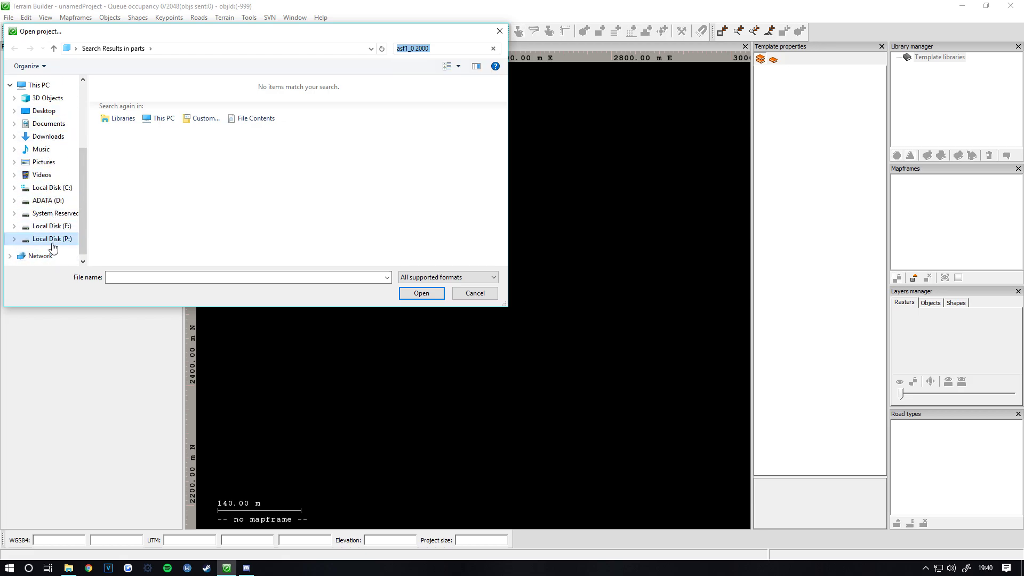
double_click(153, 198)
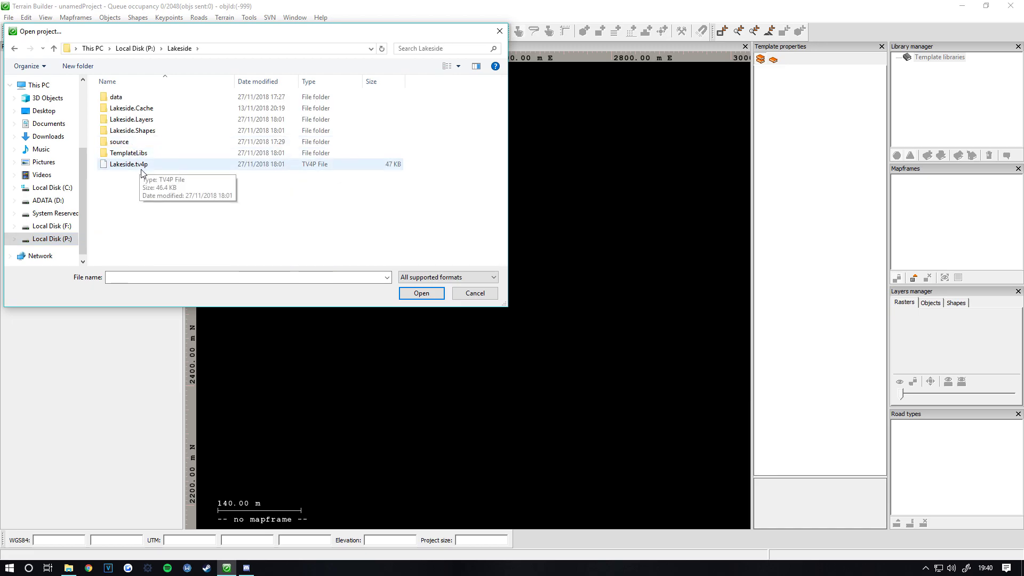
double_click(142, 168)
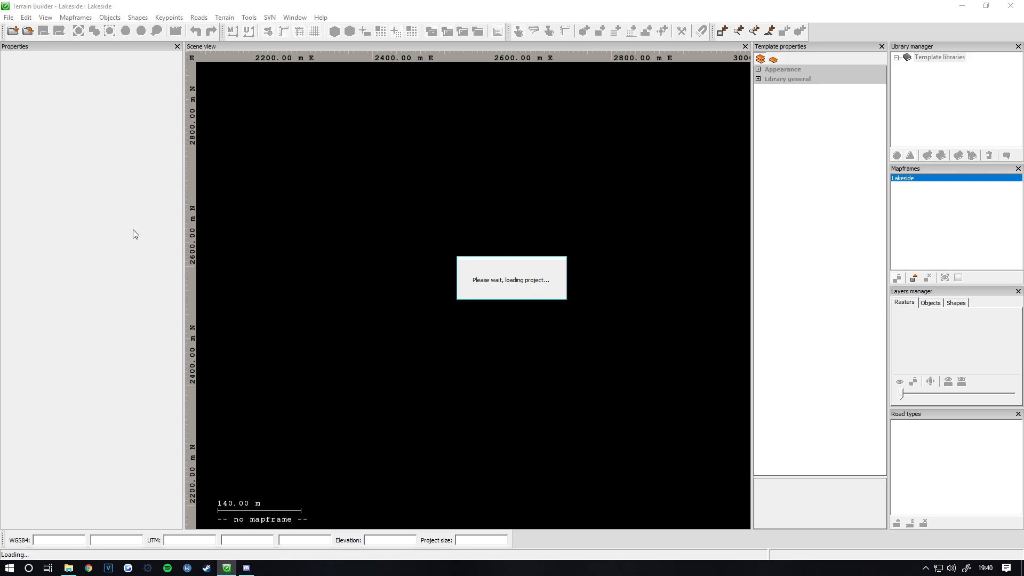
Step: In the Lakeside mapframe properties, keep the Samplers tile size at 512 x 512
right_click(905, 185)
click(937, 201)
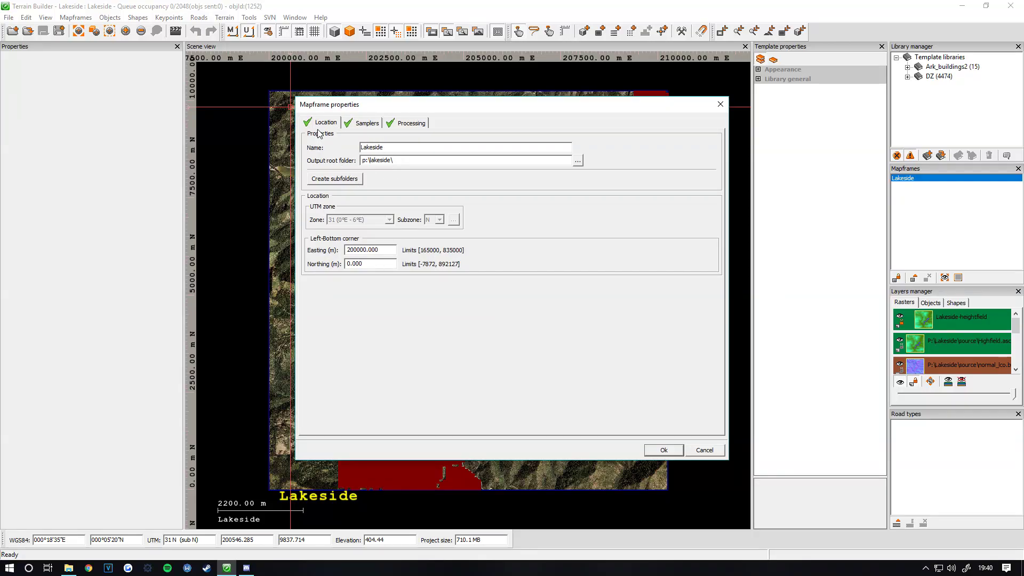
drag(345, 109, 444, 252)
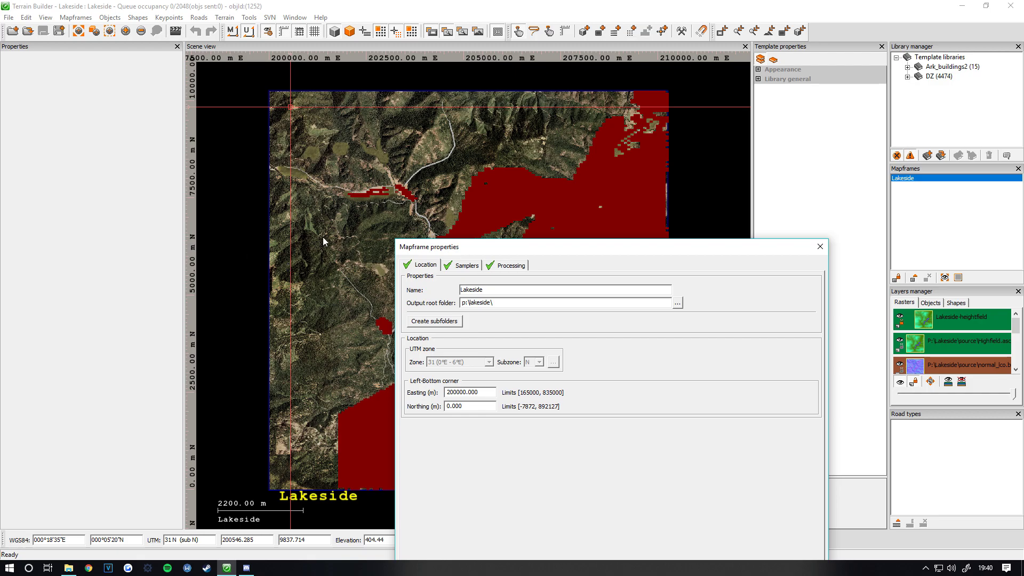
drag(531, 247, 446, 103)
click(366, 124)
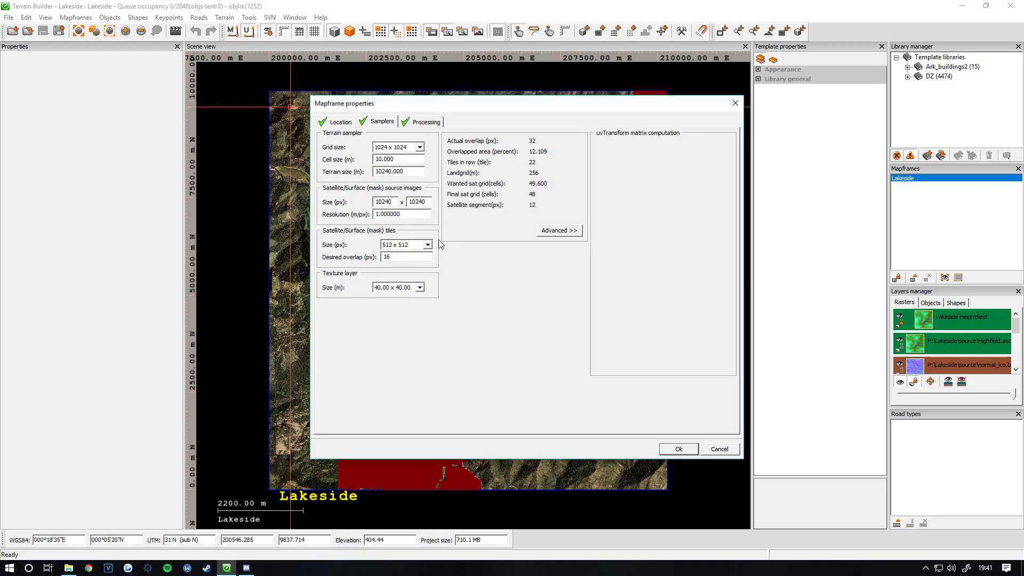
click(395, 246)
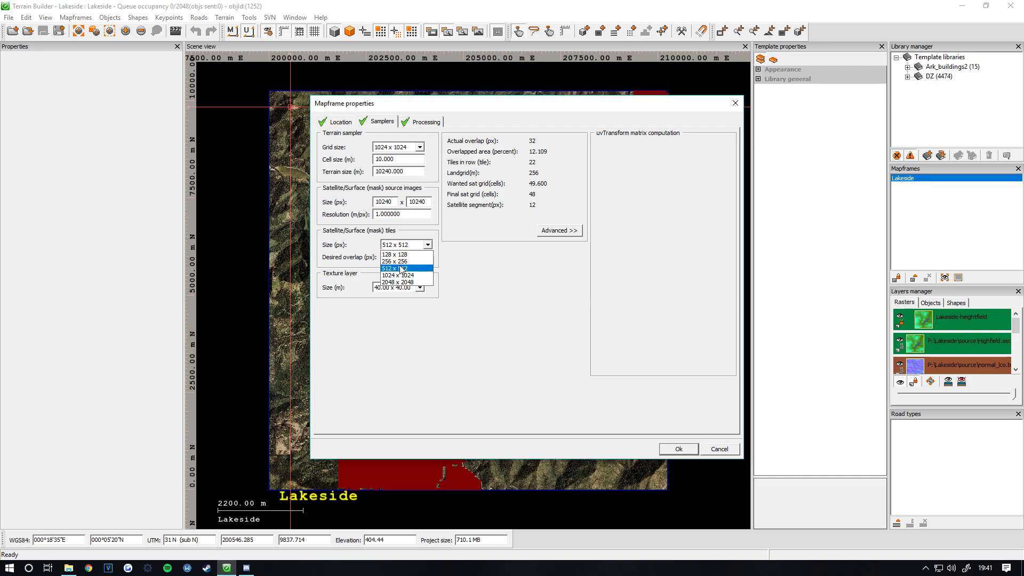
click(401, 268)
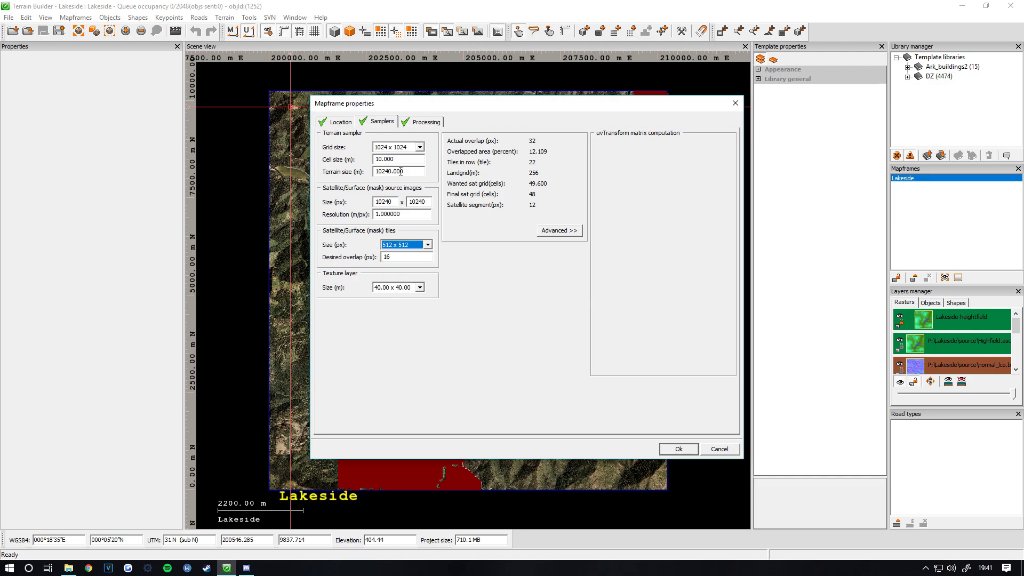
click(415, 126)
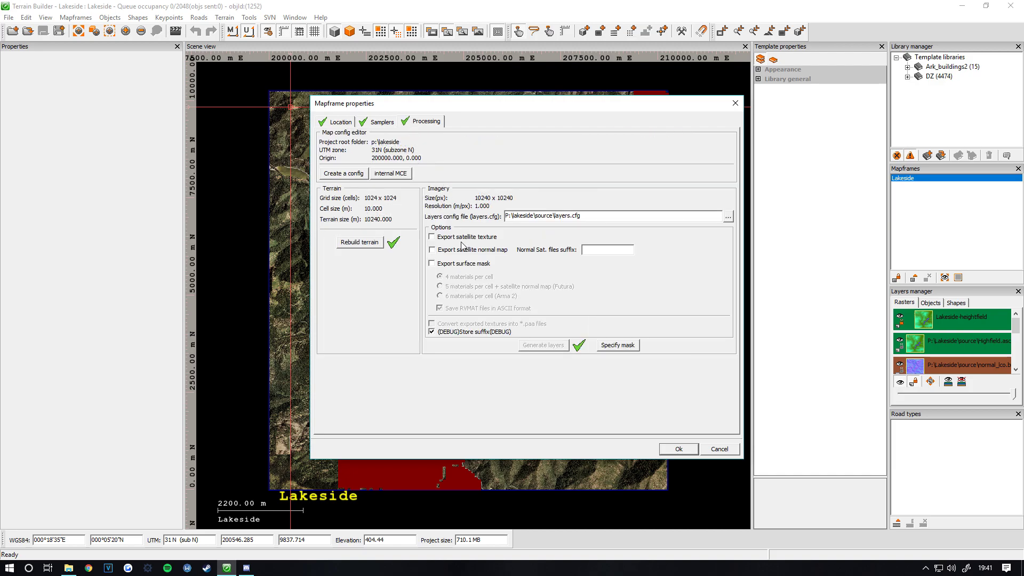
Step: Check the layers config path P:\lakeside\source\layers.cfg and enable satellite texture and surface mask export
drag(597, 216, 438, 222)
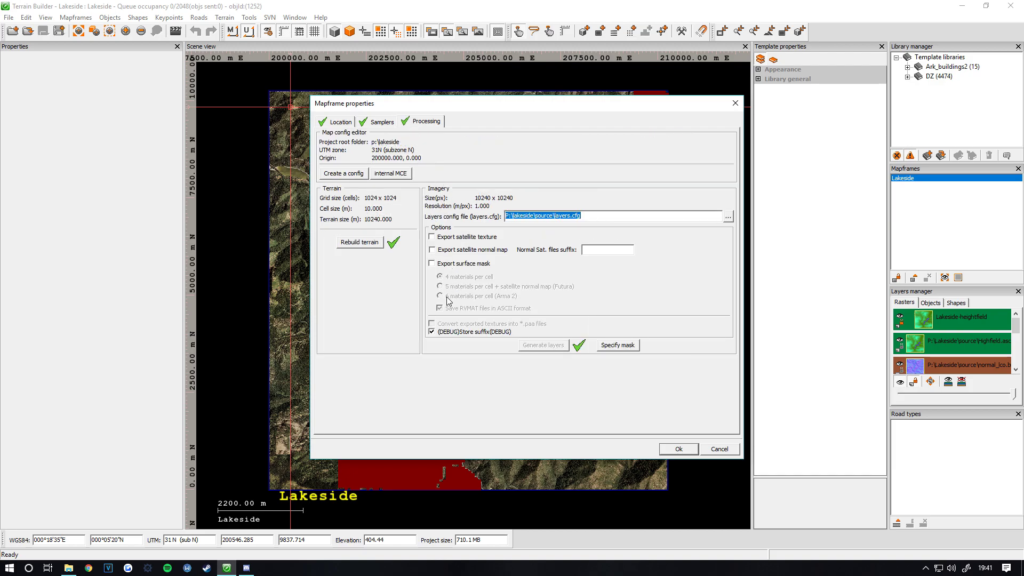
click(535, 217)
drag(591, 218, 421, 219)
click(432, 236)
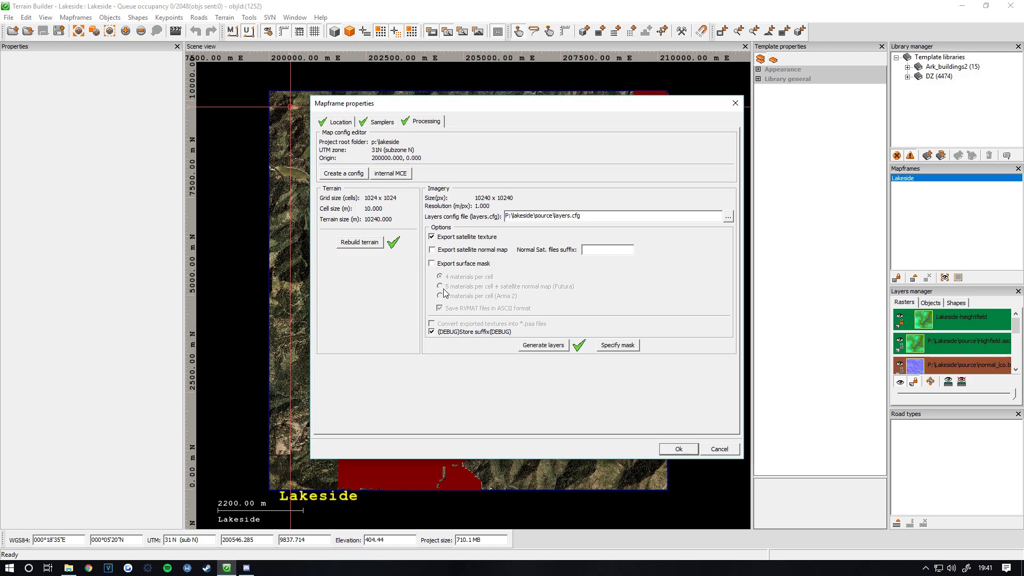
click(449, 265)
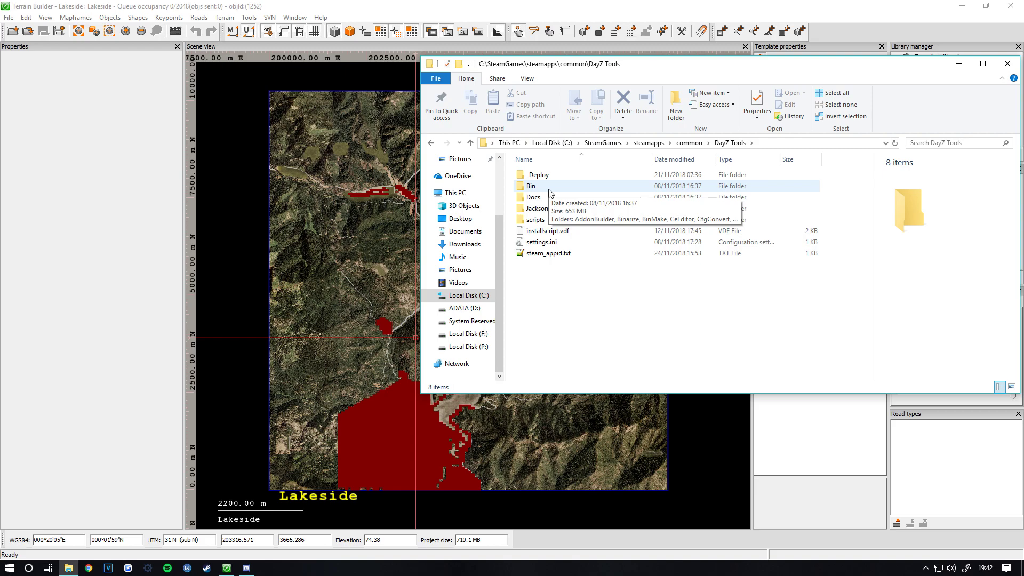
Step: Launch imageToPaaGUI.exe from DayZ Tools\Bin\ImageToPAA
double_click(548, 187)
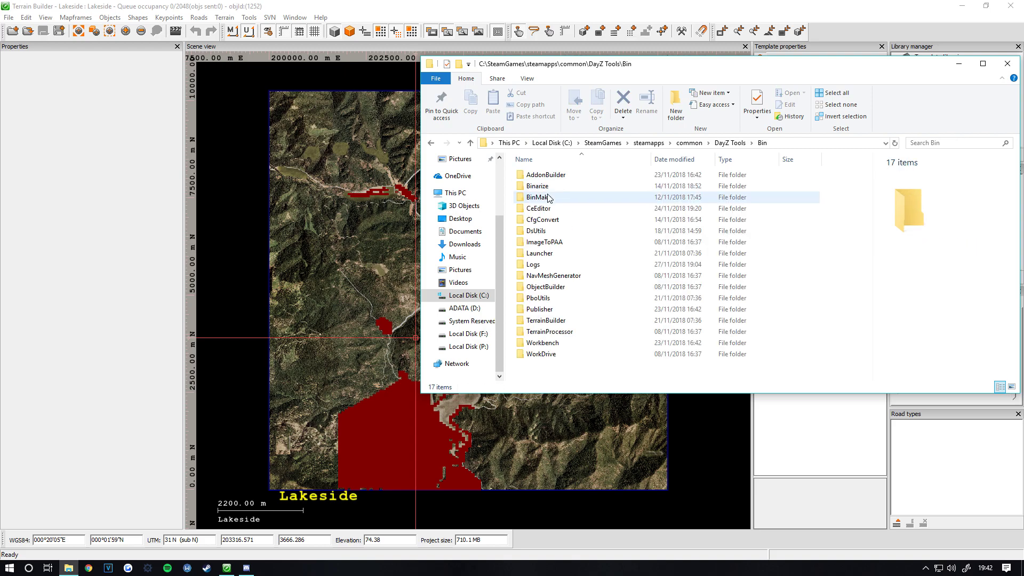
click(564, 244)
double_click(564, 243)
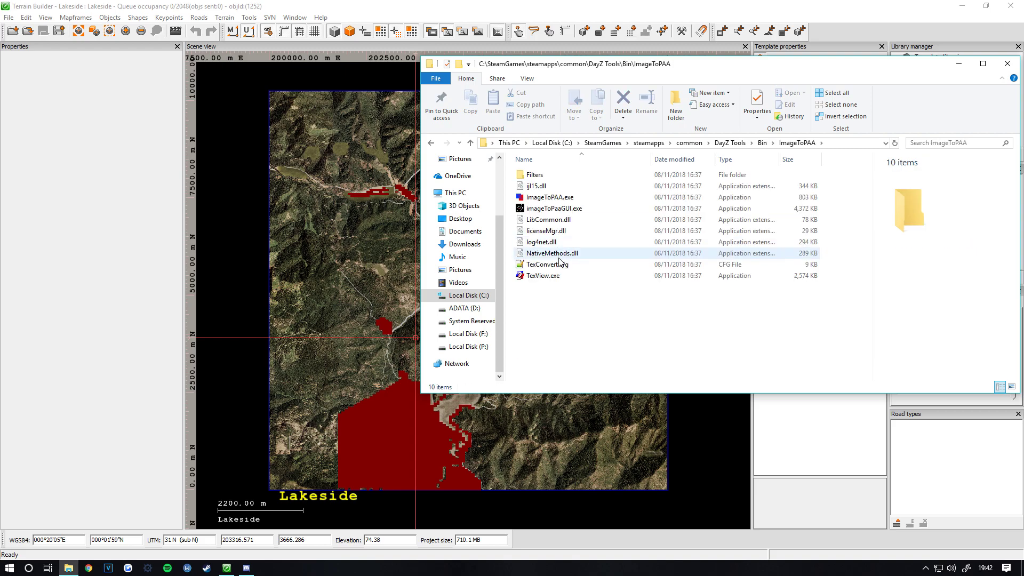
click(553, 209)
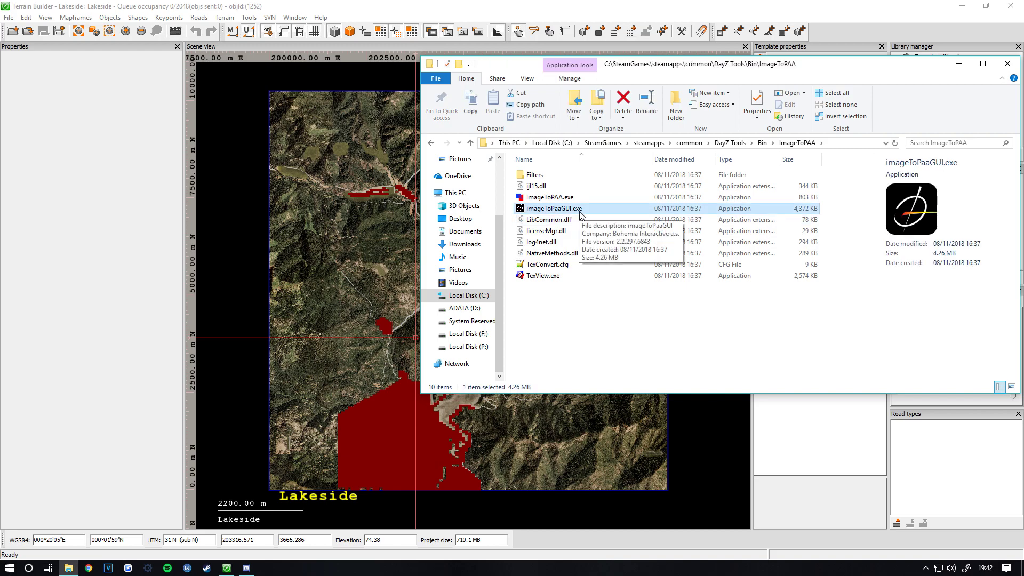
double_click(578, 208)
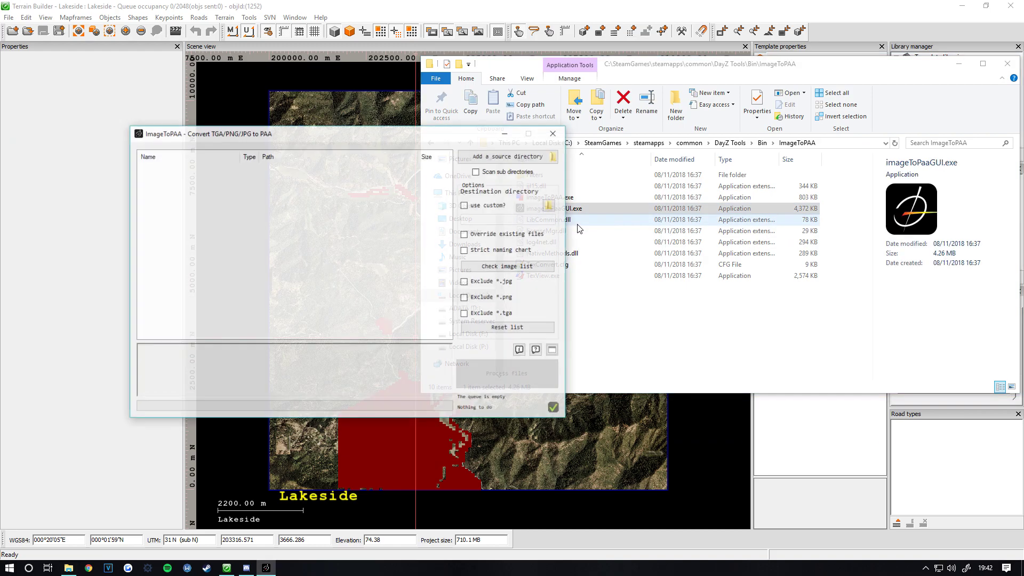
Step: Queue the 2048 images in P:\Lakeside\data\layers for PAA conversion, then close ImageToPAA and Explorer
click(500, 157)
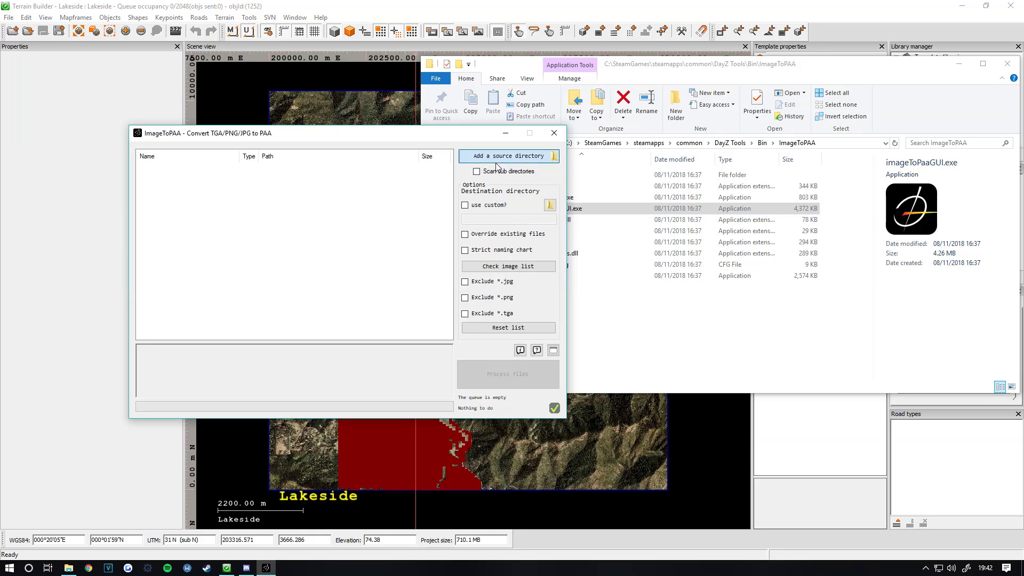
scroll(545, 416, down, 1)
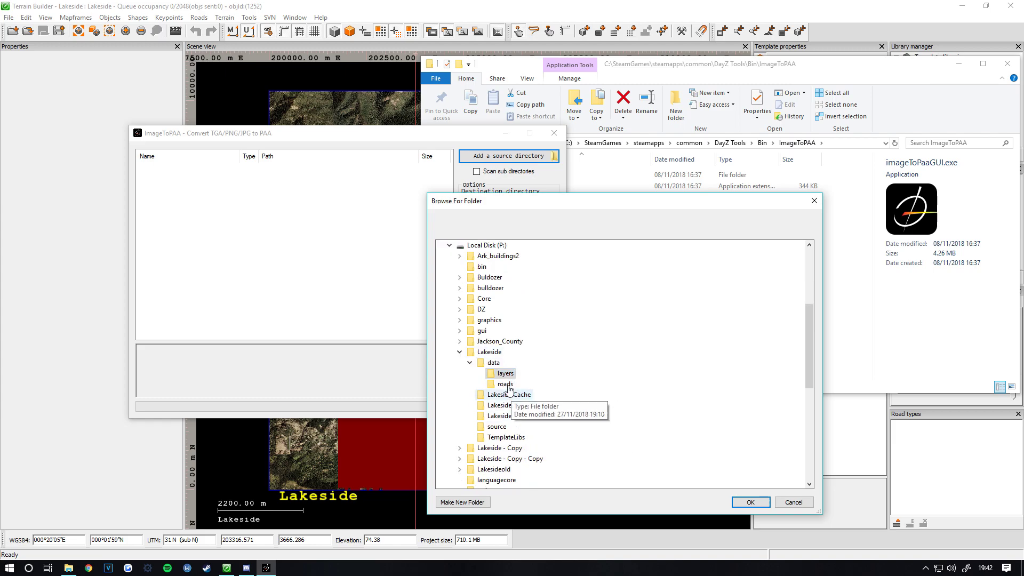
click(748, 503)
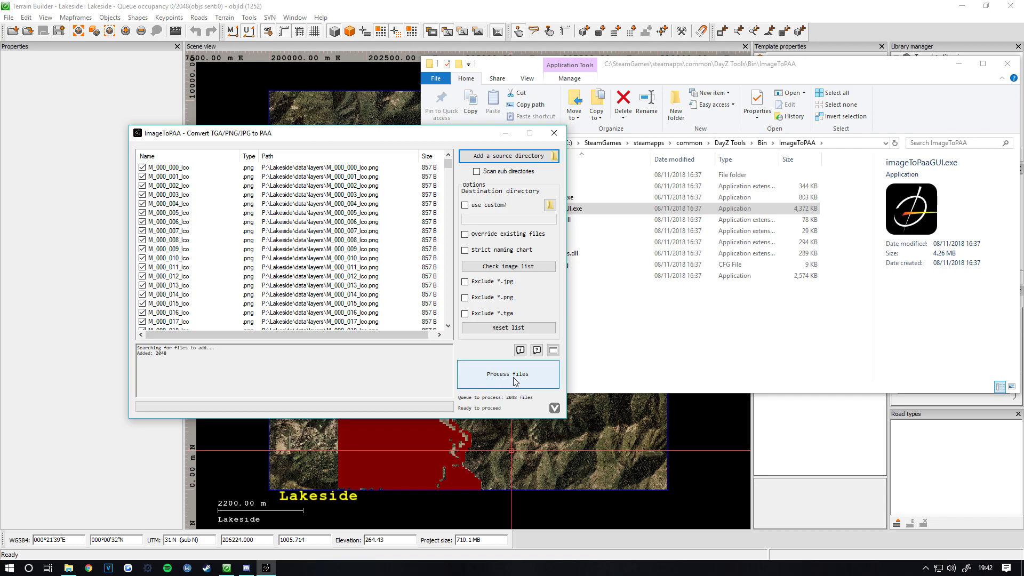
click(553, 133)
click(1008, 64)
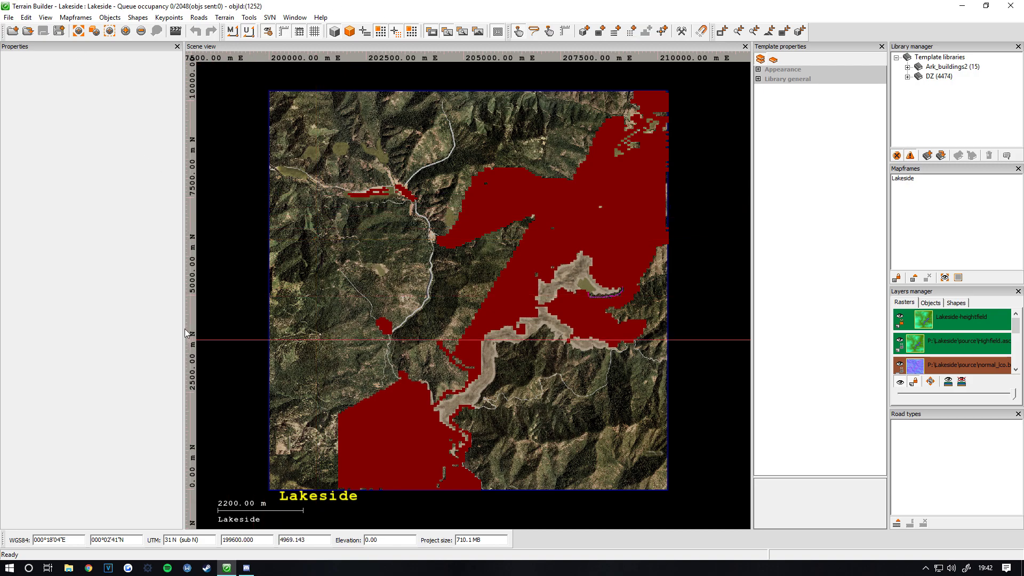
Step: Zoom in and out over the Lakeside scene to inspect the satellite imagery and red mask areas
scroll(454, 385, up, 5)
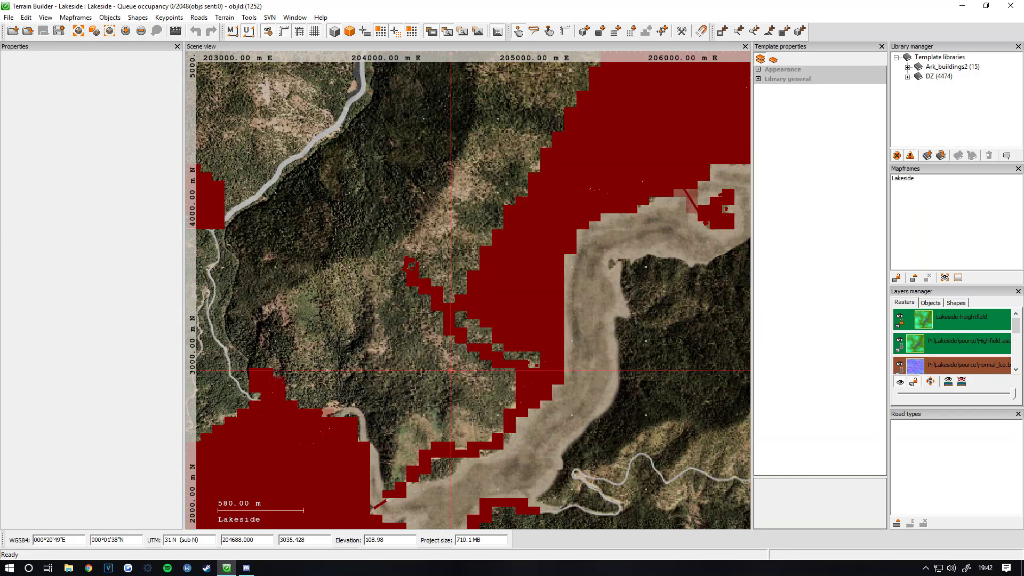
scroll(388, 278, down, 3)
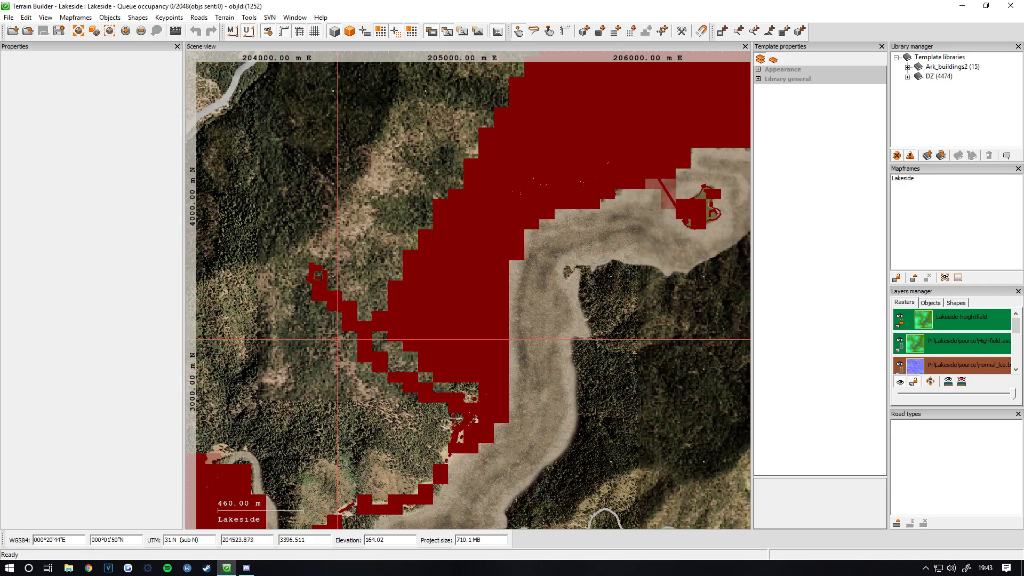
scroll(408, 405, up, 6)
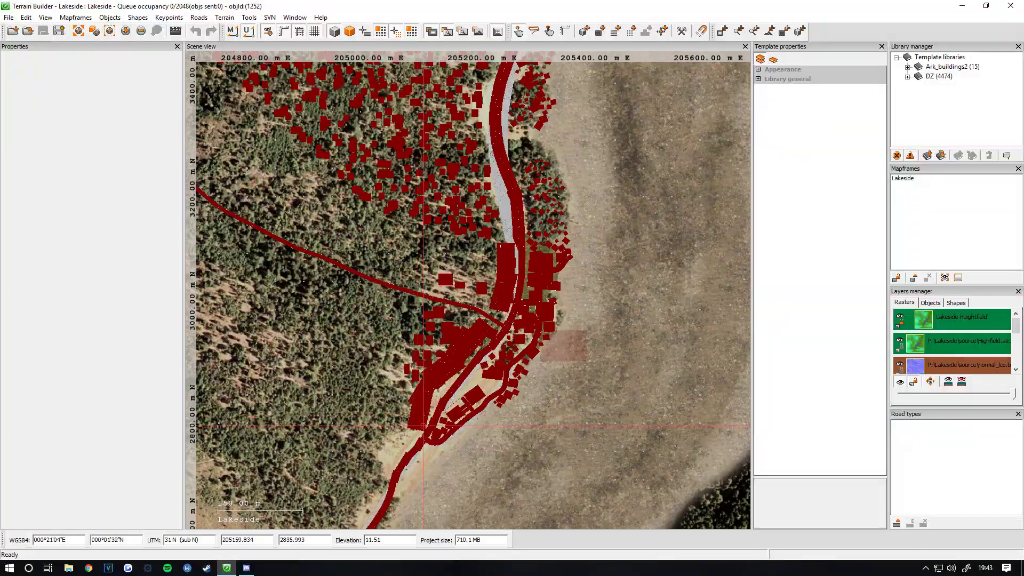
scroll(327, 281, down, 2)
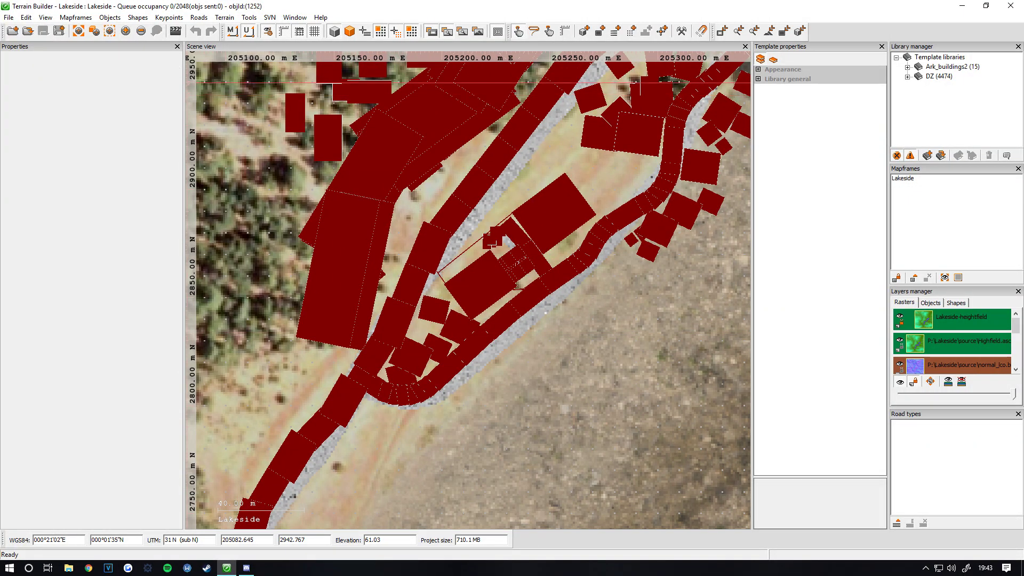
scroll(327, 393, down, 10)
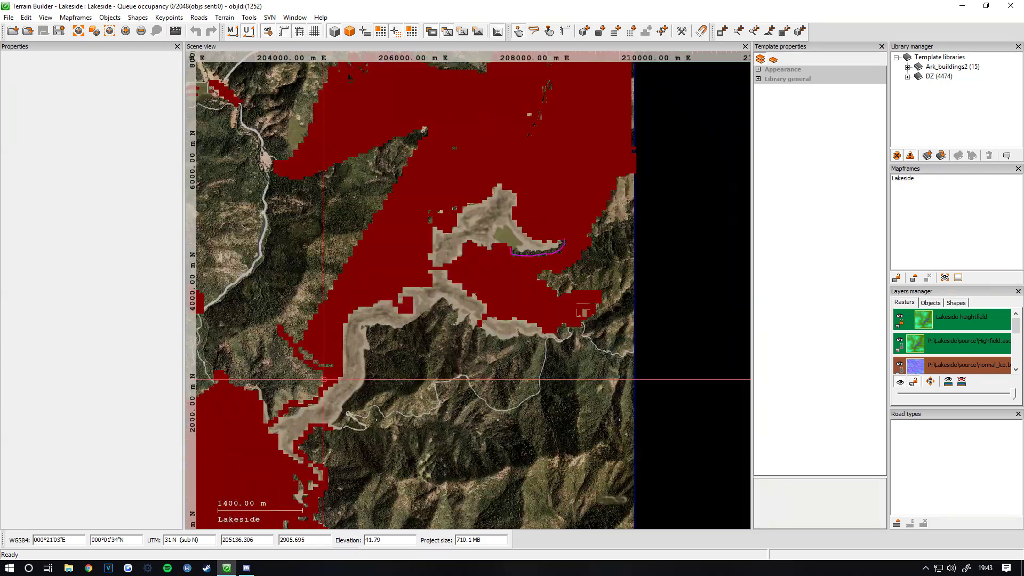
scroll(393, 312, up, 6)
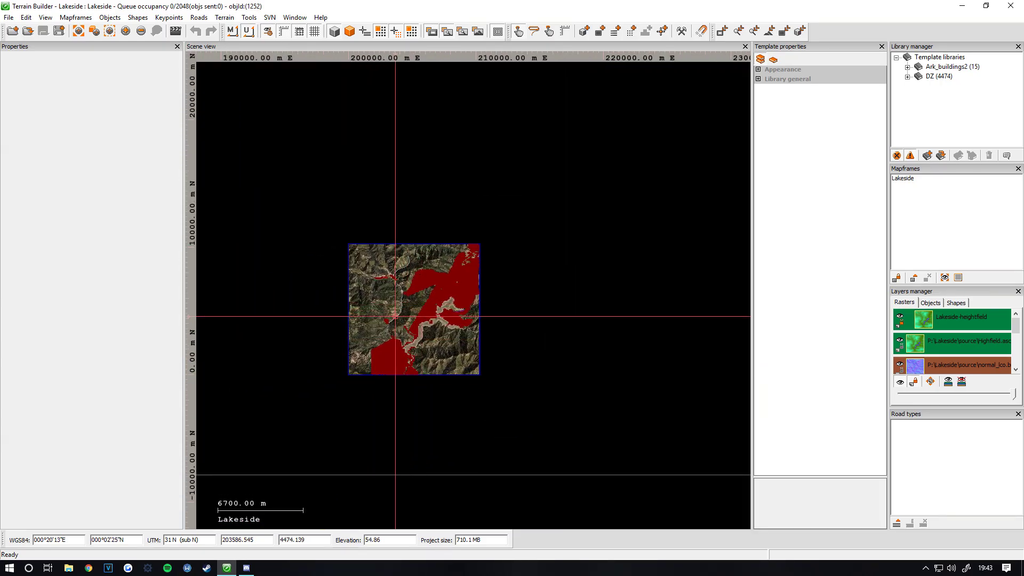
scroll(406, 318, up, 2)
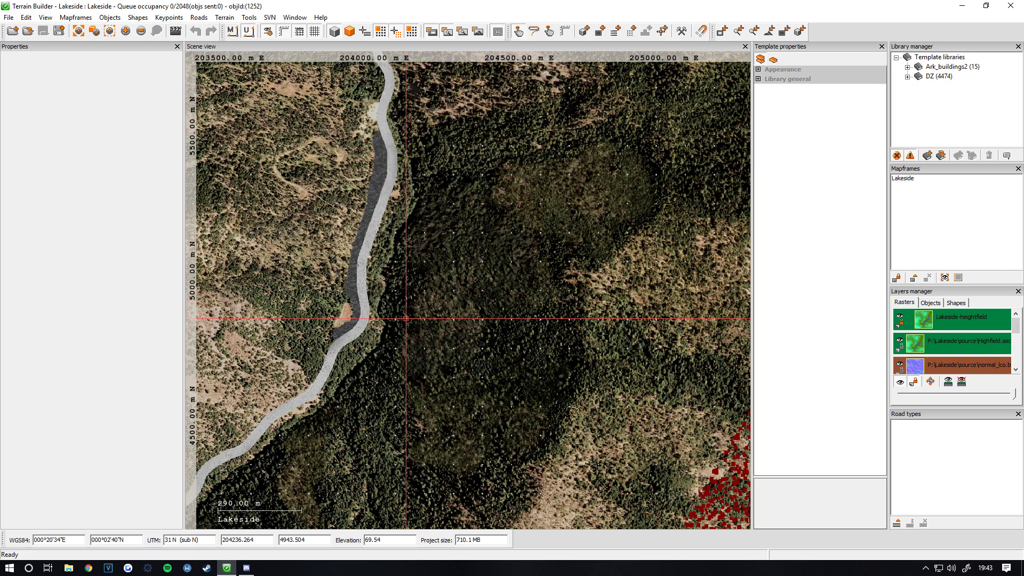
scroll(401, 316, down, 2)
scroll(401, 317, down, 3)
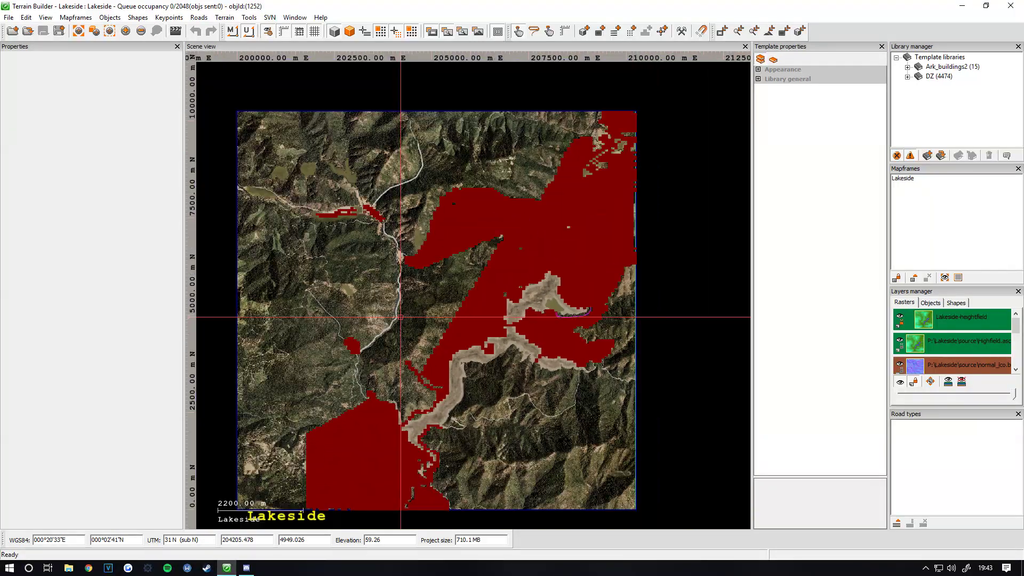
scroll(294, 157, up, 3)
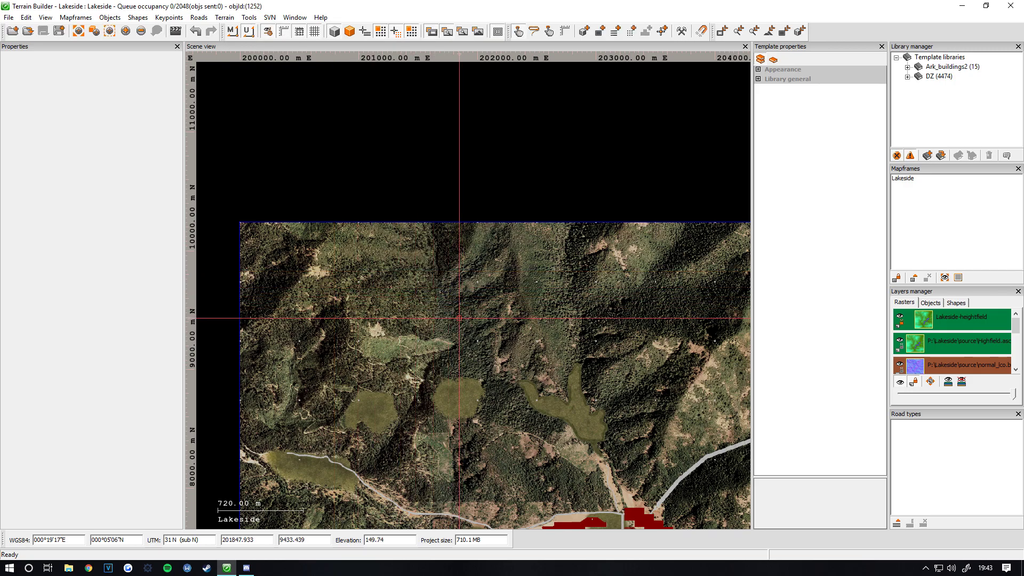
scroll(371, 271, down, 1)
scroll(372, 271, down, 5)
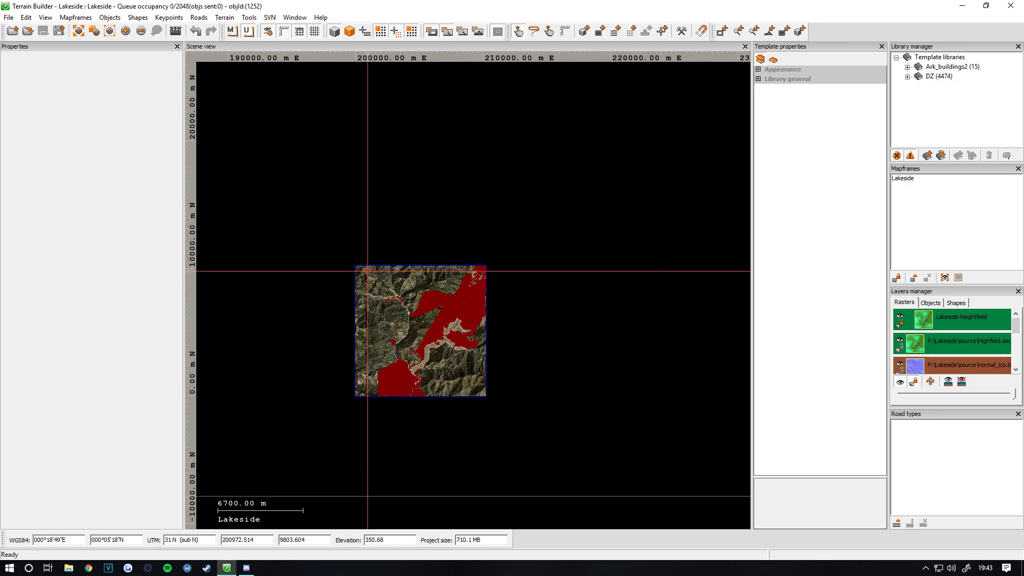